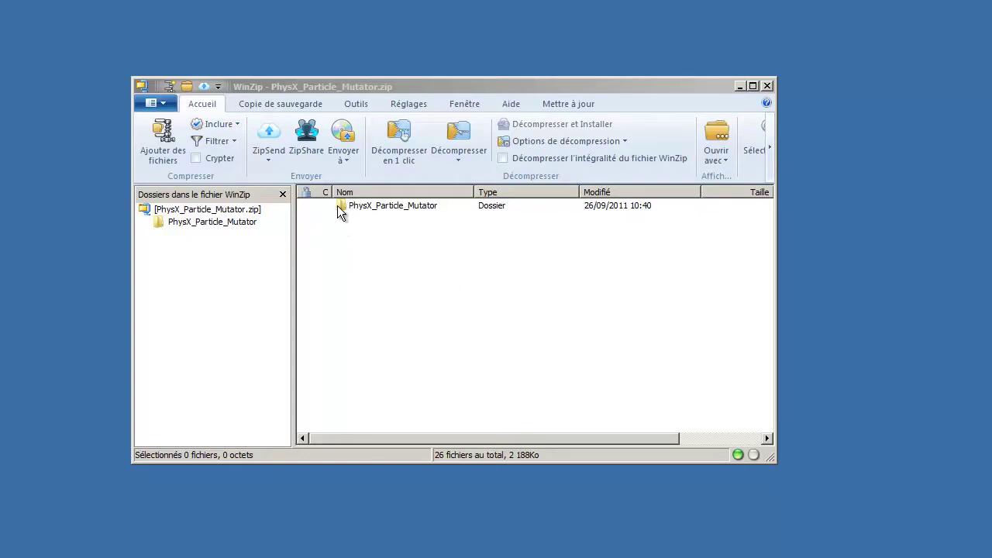
Step: Extract the PhysX_Particle_Mutator folder from the archive to the desktop, close the archive, and open the extracted folder
{"action": "left_click_drag", "start_coordinate": [344, 204], "coordinate": [848, 246]}
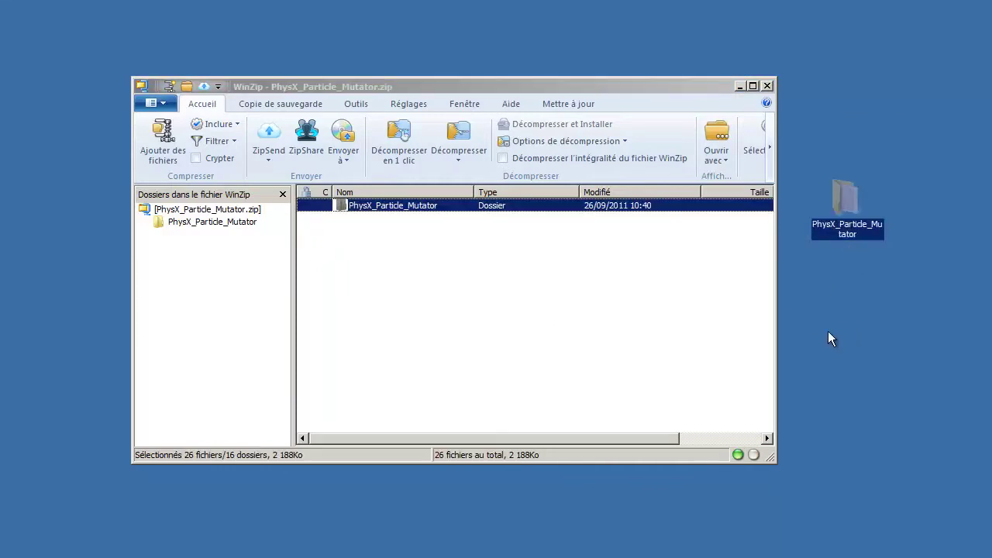
{"action": "left_click", "coordinate": [767, 86]}
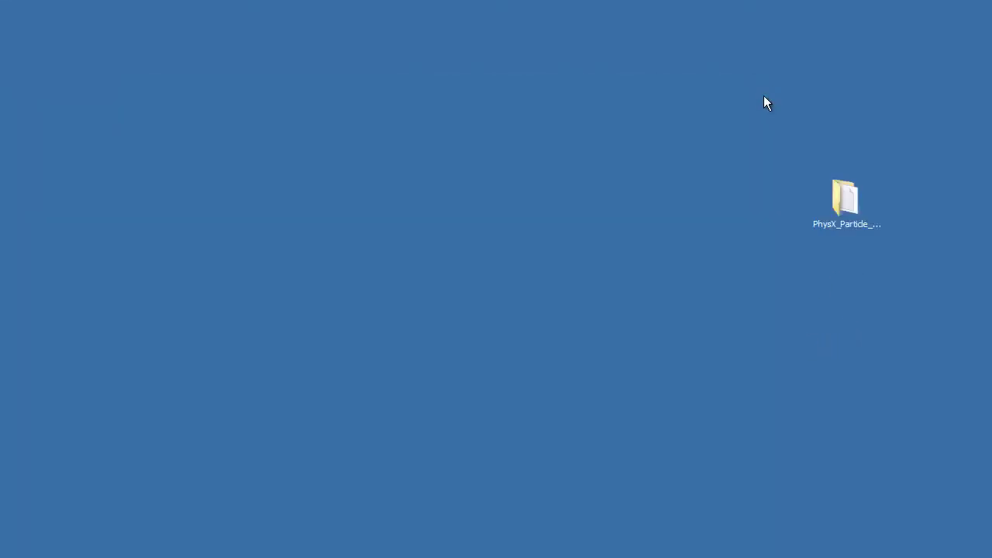
{"action": "double_click", "coordinate": [847, 200]}
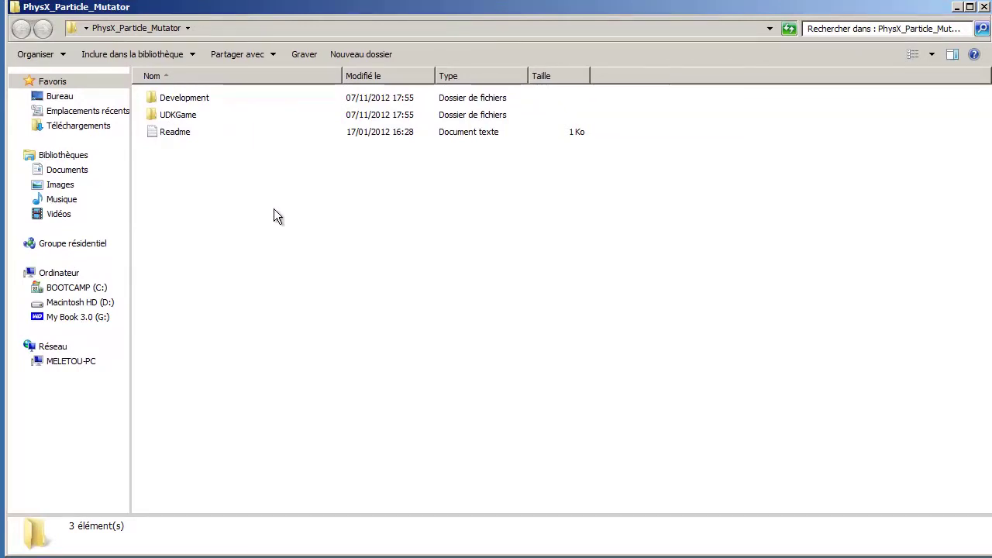
Step: Copy the mutator's UDKGame folder into C:\UDK\UDK-2012-10
{"action": "double_click", "coordinate": [151, 115]}
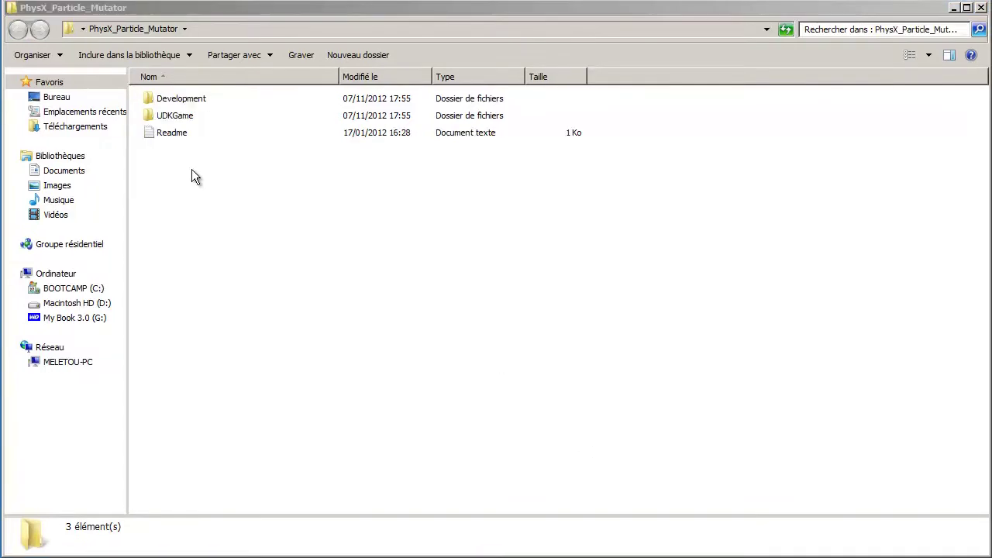
{"action": "right_click", "coordinate": [149, 114]}
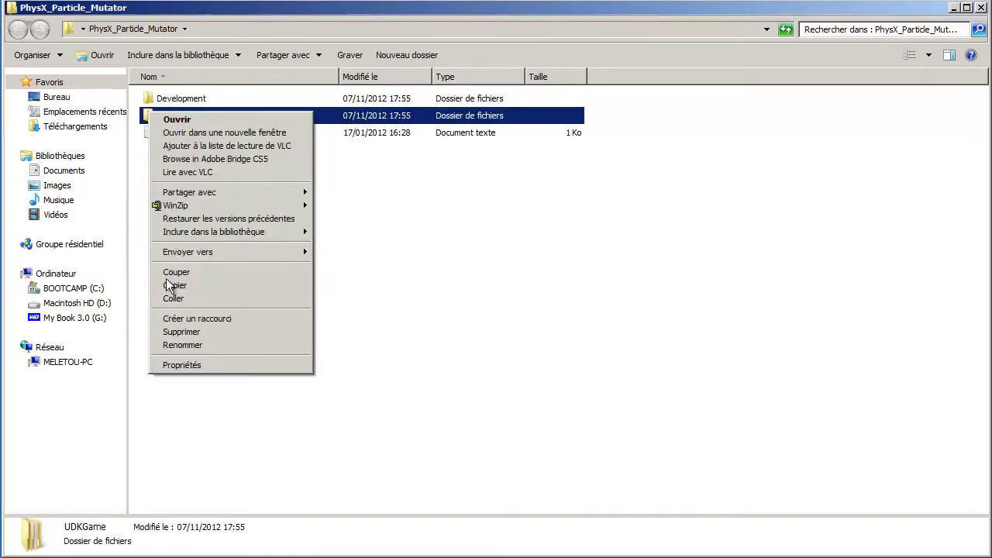
{"action": "left_click", "coordinate": [196, 284]}
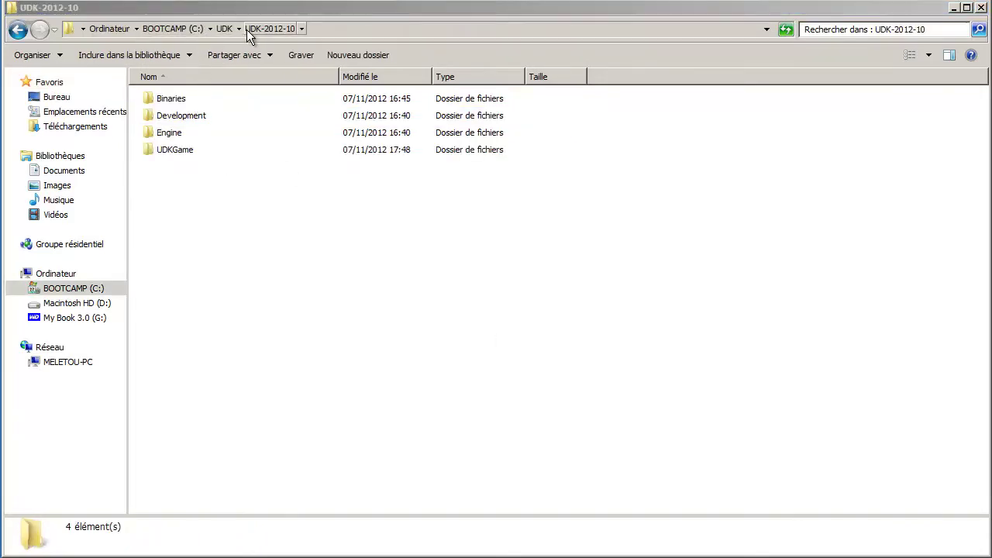
{"action": "right_click", "coordinate": [303, 206]}
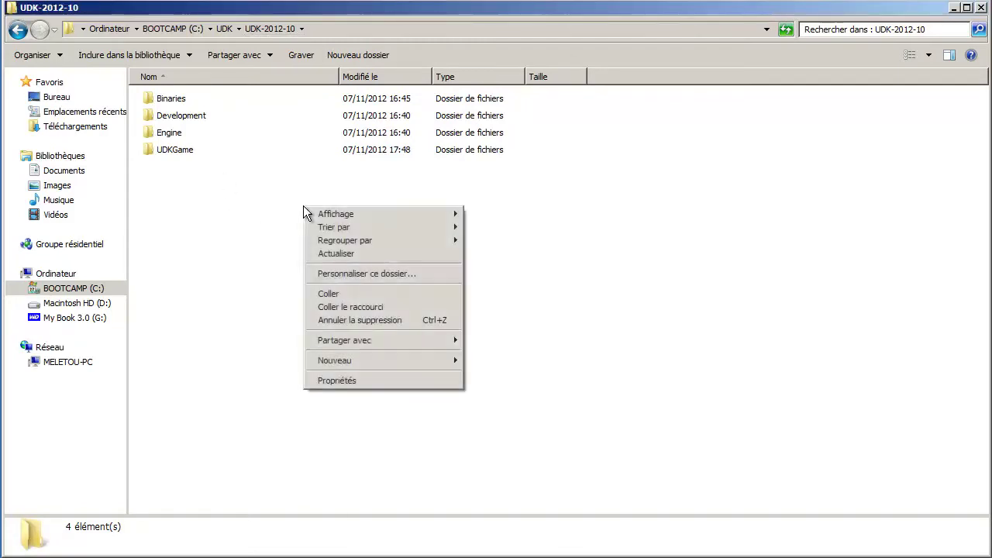
{"action": "left_click", "coordinate": [325, 295]}
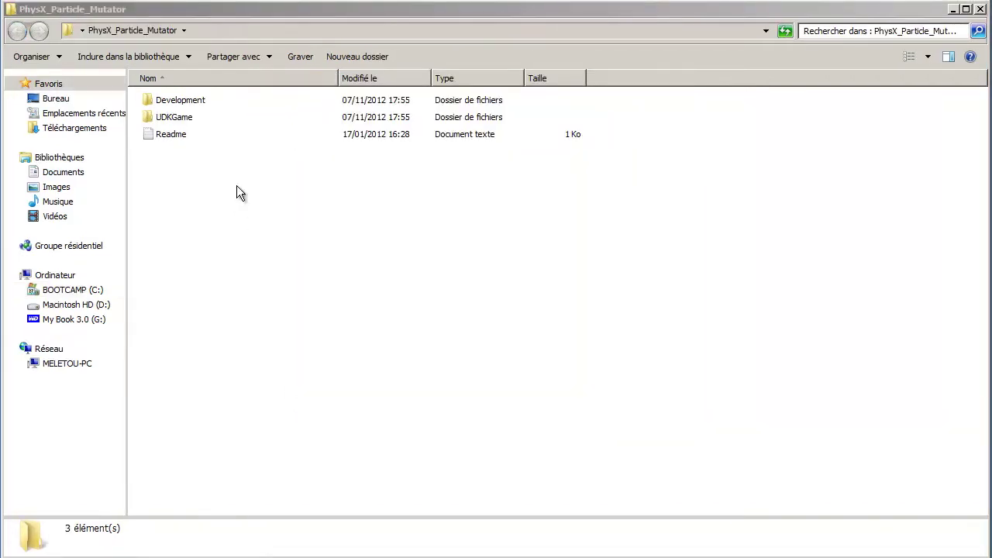
Step: Copy the mutator's Development folder into UDK-2012-10, merging it with the existing Development folder
{"action": "right_click", "coordinate": [145, 99]}
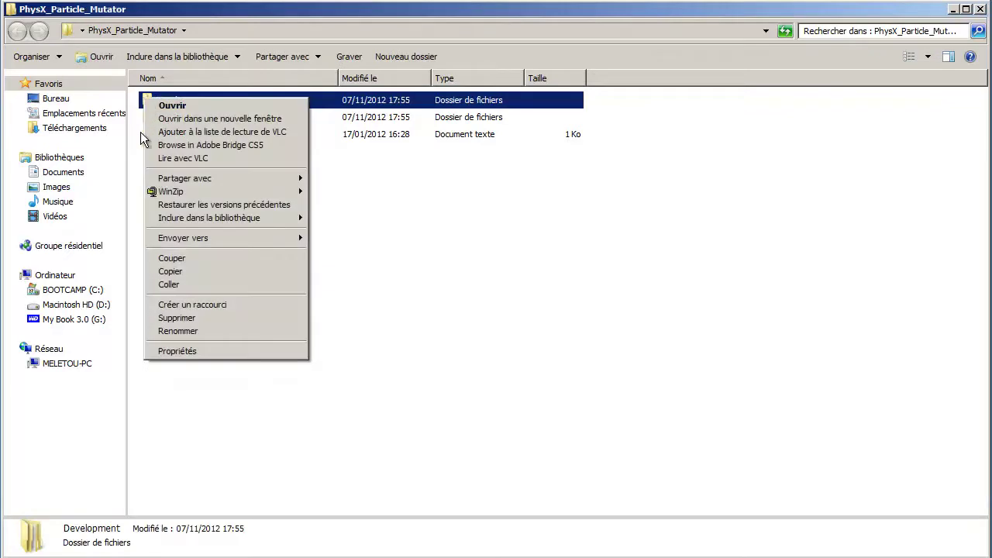
{"action": "left_click", "coordinate": [186, 272]}
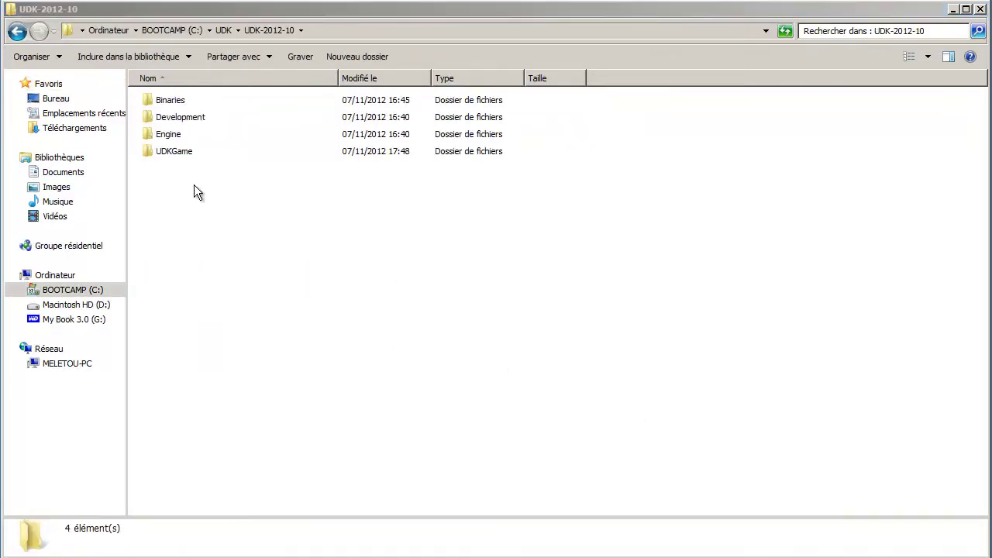
{"action": "right_click", "coordinate": [195, 186]}
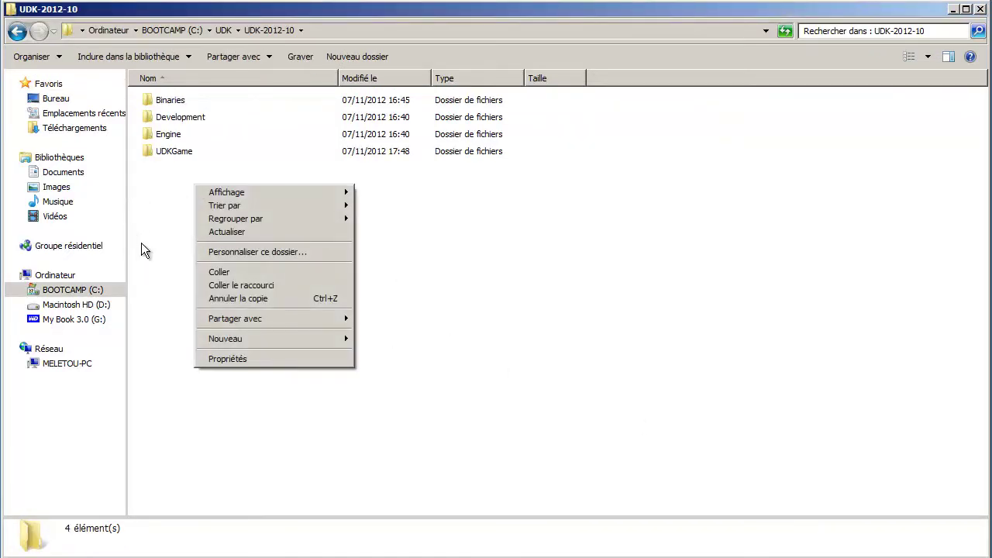
{"action": "left_click", "coordinate": [268, 273]}
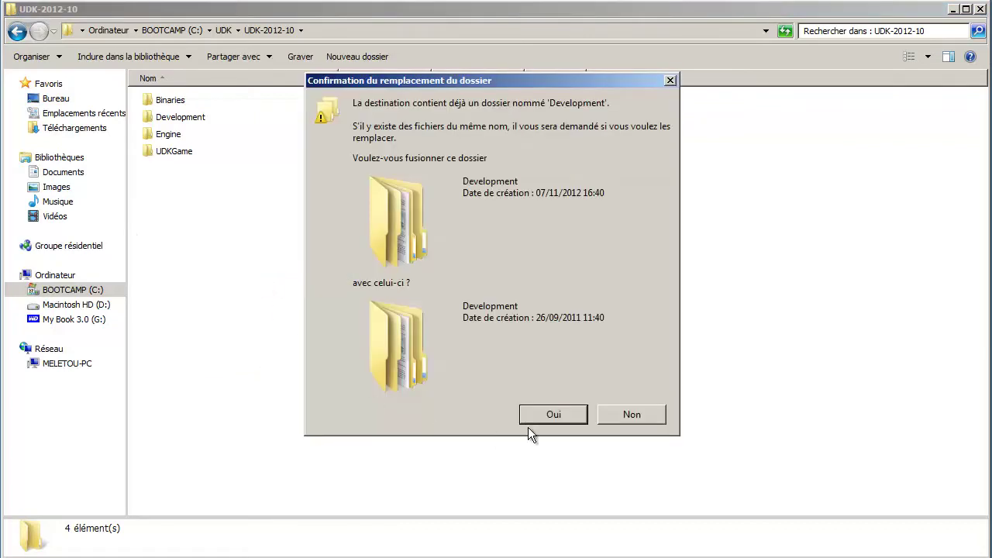
{"action": "left_click", "coordinate": [545, 412]}
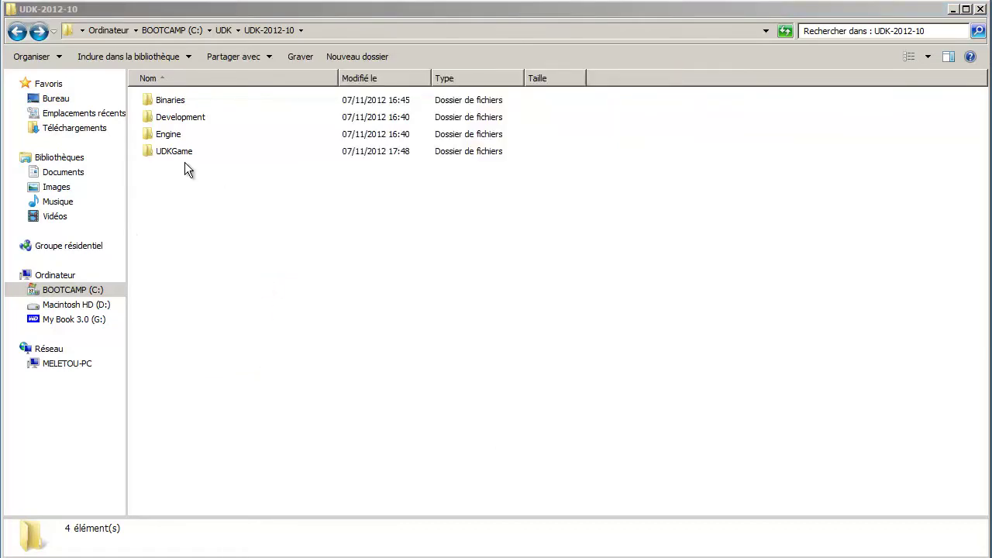
Step: Examine the contents of the PhysXMod folder inside Development\Src of the UDK-2012-10 installation
{"action": "double_click", "coordinate": [155, 118]}
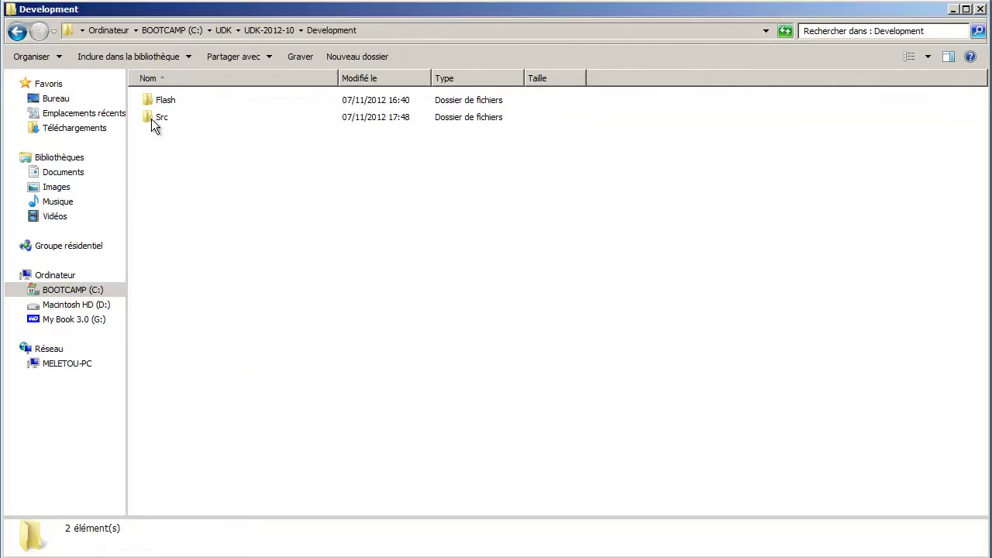
{"action": "double_click", "coordinate": [155, 125]}
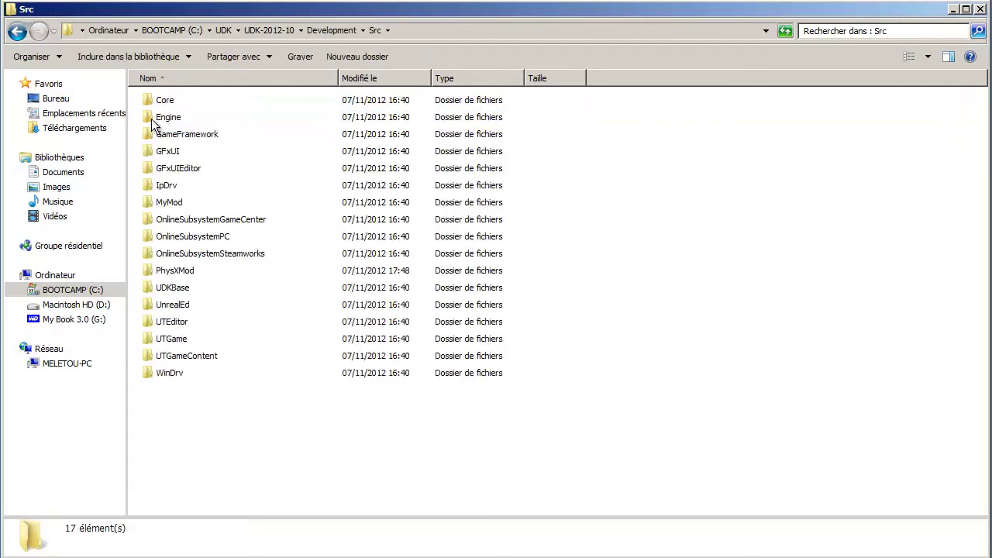
{"action": "left_click", "coordinate": [152, 273]}
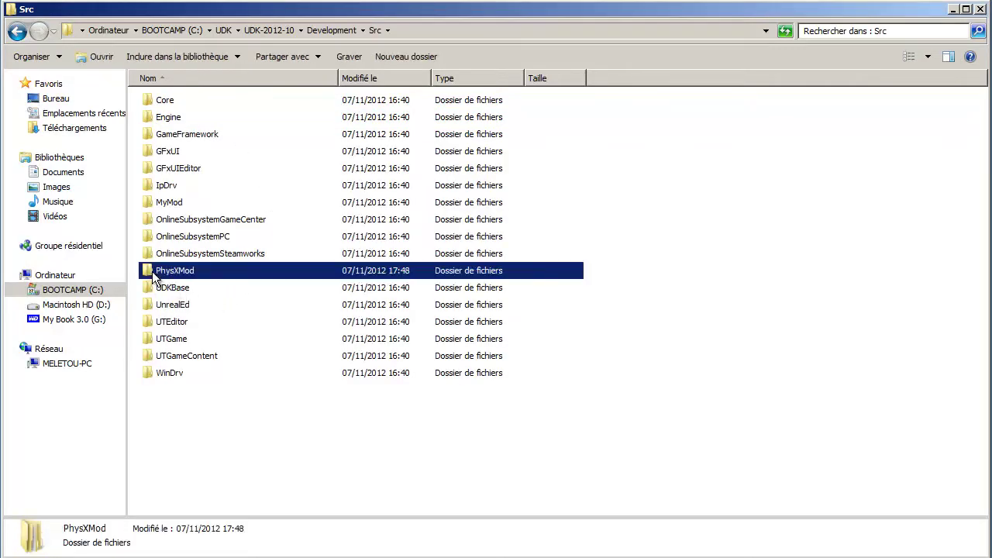
{"action": "double_click", "coordinate": [152, 271]}
{"action": "double_click", "coordinate": [155, 100]}
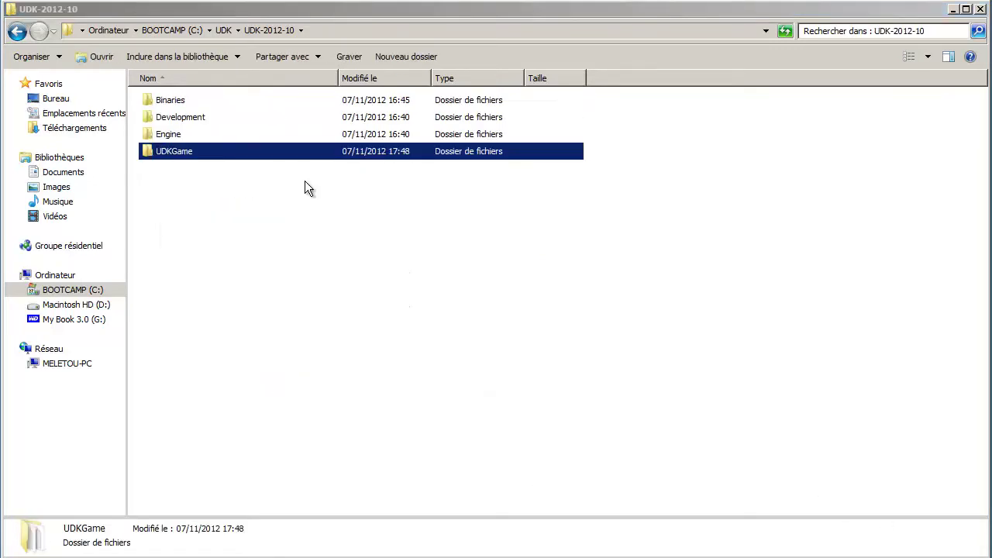
Step: Open DefaultEngine from UDKGame\Config in Notepad (Bloc-notes) and select the +ModEditPackages=PhysXMod line under [UnrealEd.EditorEngine]
{"action": "double_click", "coordinate": [149, 153]}
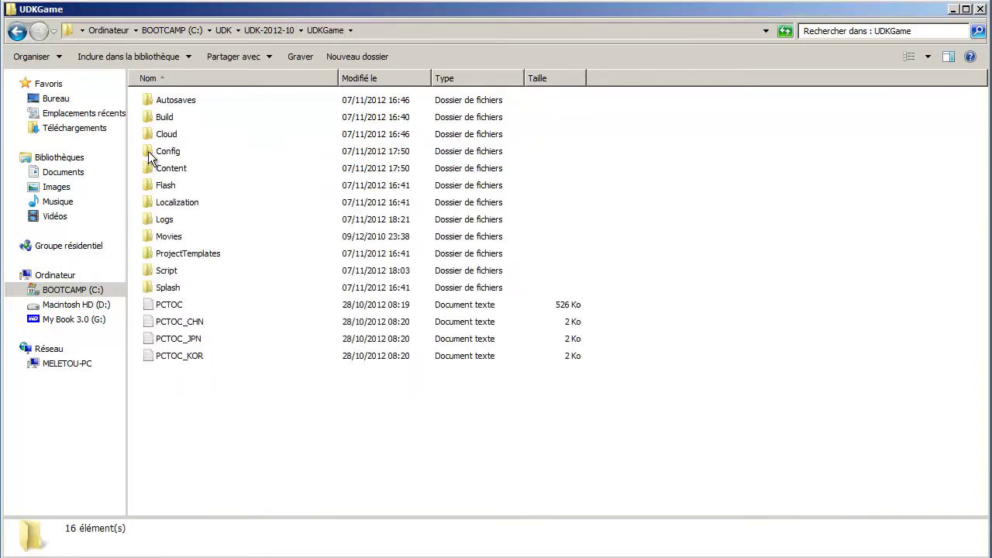
{"action": "left_click", "coordinate": [148, 151]}
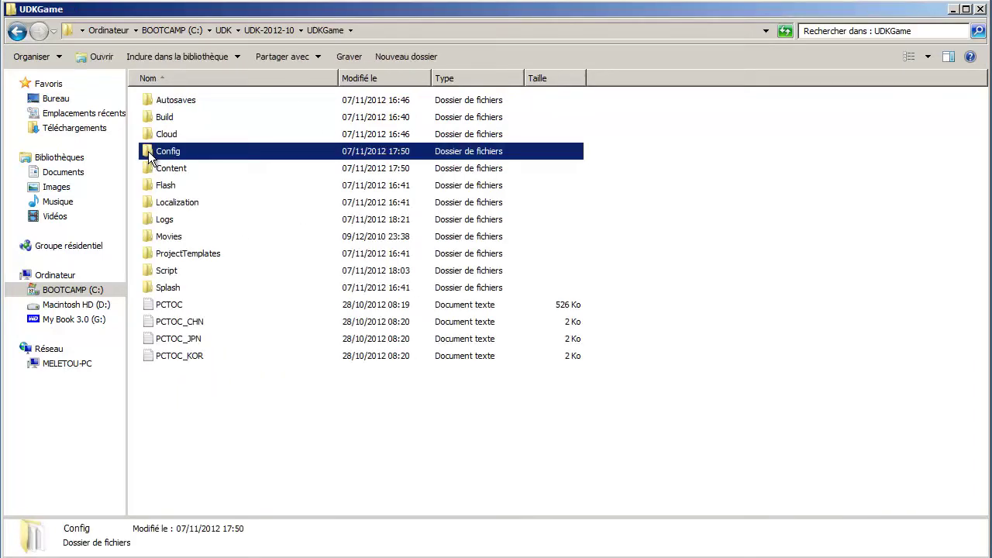
{"action": "double_click", "coordinate": [148, 152]}
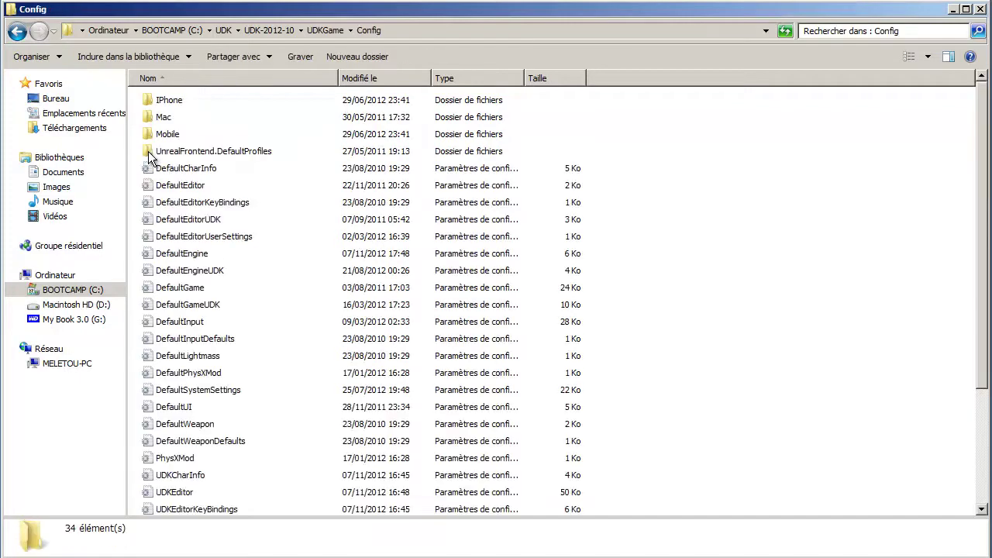
{"action": "right_click", "coordinate": [183, 253]}
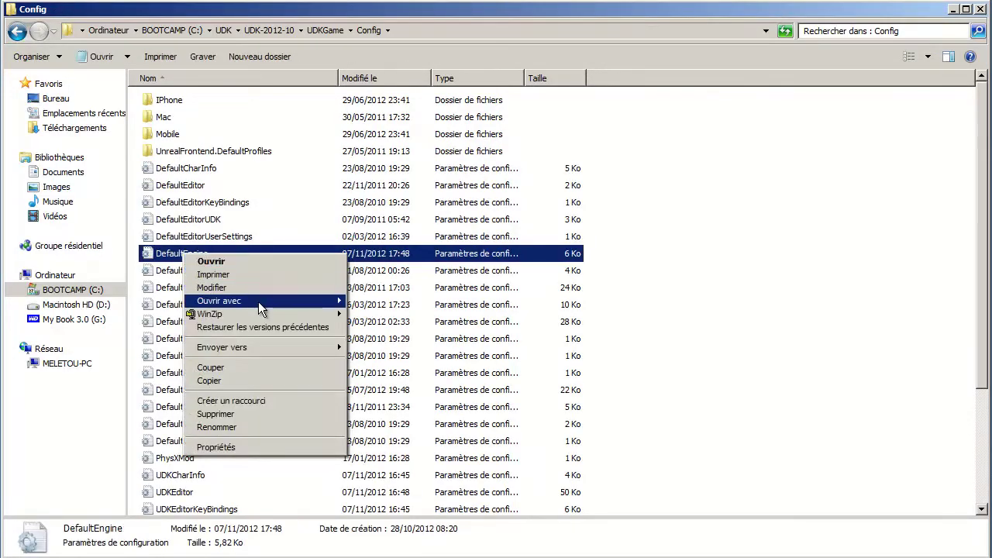
{"action": "mouse_move", "coordinate": [258, 301]}
{"action": "left_click", "coordinate": [414, 300]}
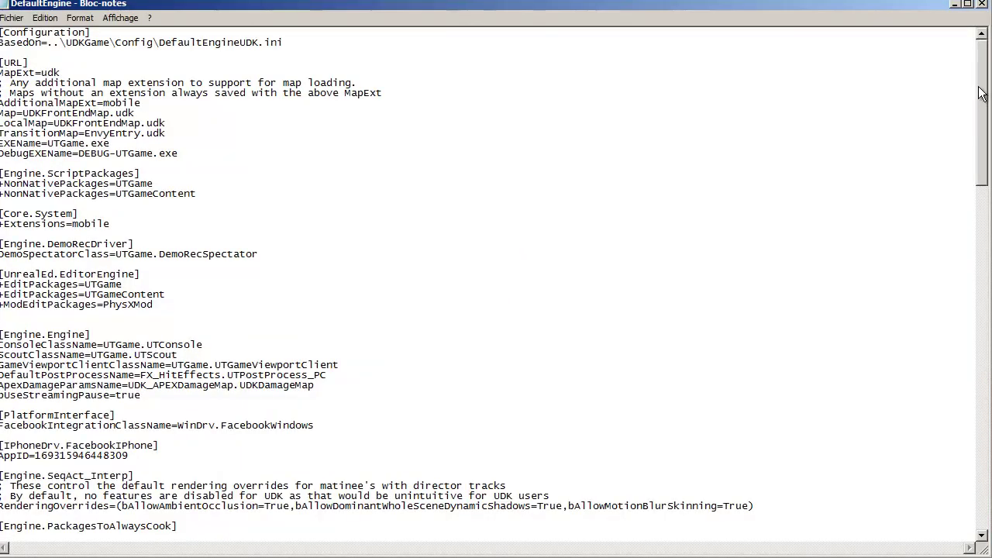
{"action": "left_click_drag", "start_coordinate": [982, 93], "coordinate": [982, 106]}
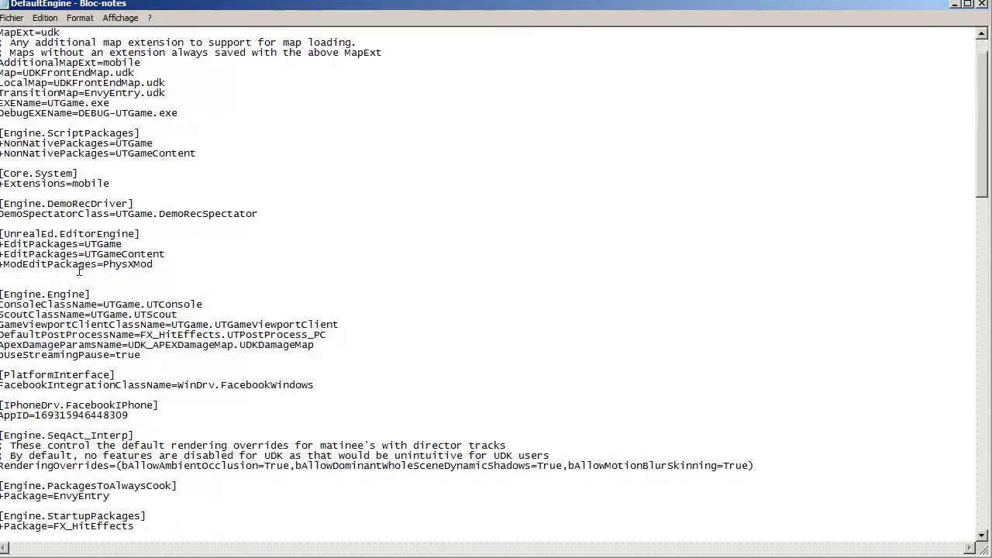
{"action": "left_click_drag", "start_coordinate": [158, 265], "coordinate": [1, 265]}
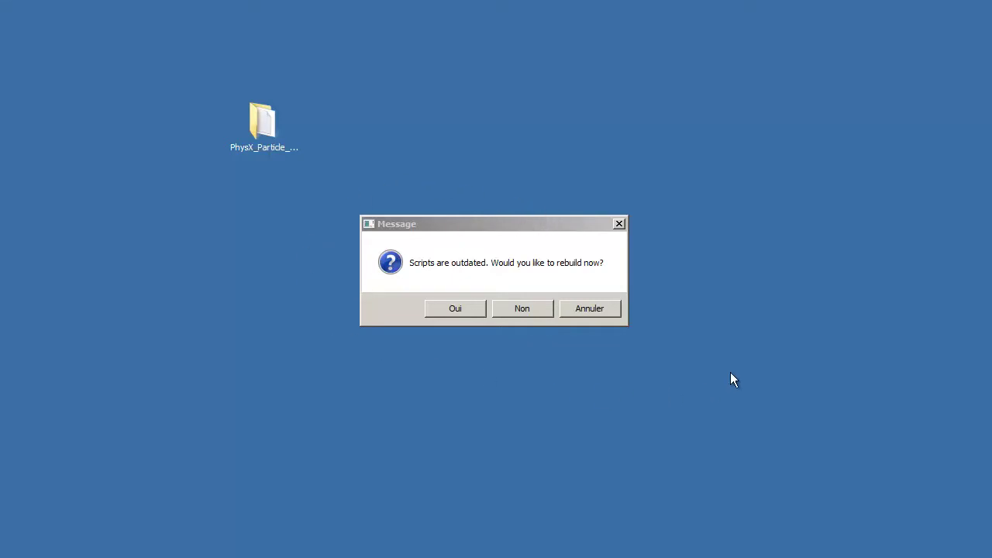
Step: Rebuild the outdated UDK scripts and close the compiler window after the build
{"action": "left_click", "coordinate": [449, 311]}
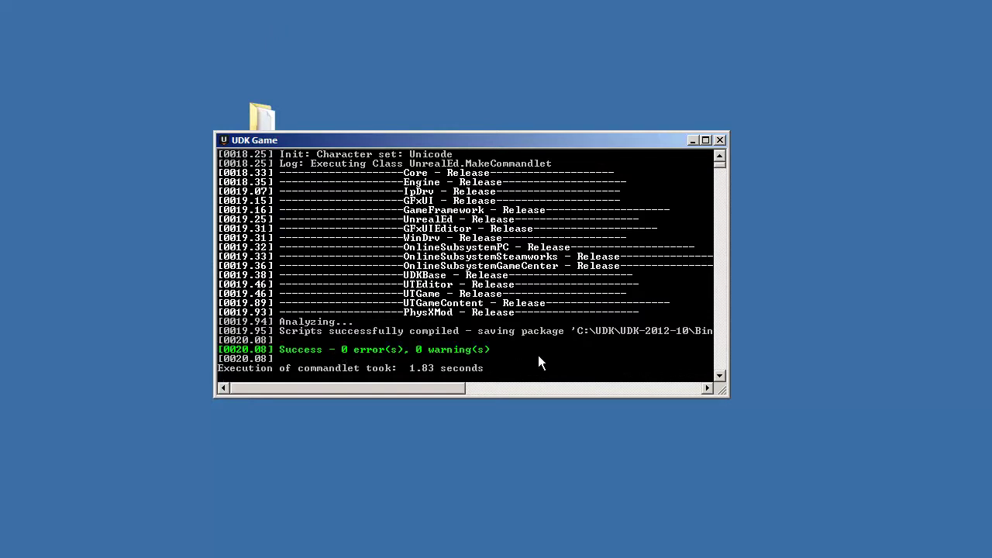
{"action": "left_click", "coordinate": [822, 193]}
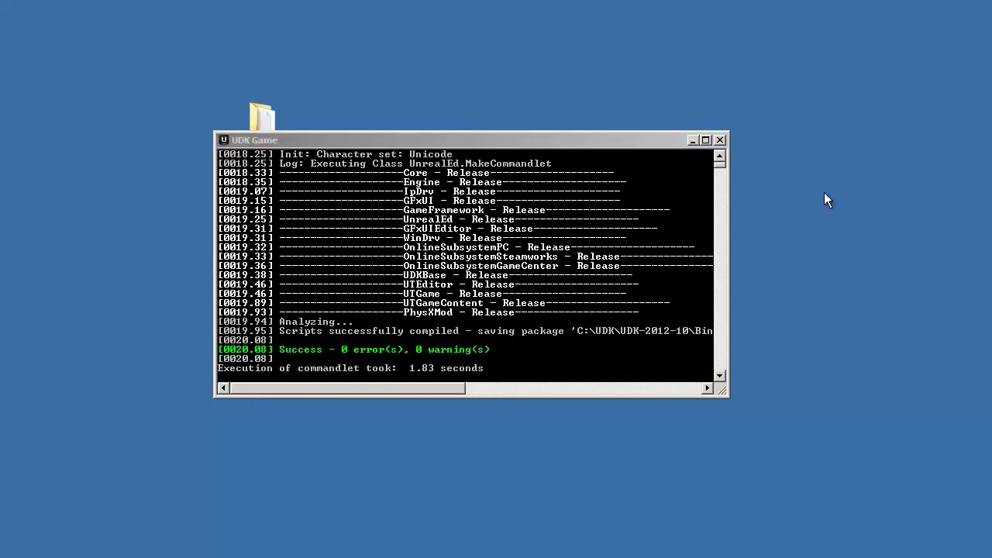
{"action": "left_click", "coordinate": [720, 141]}
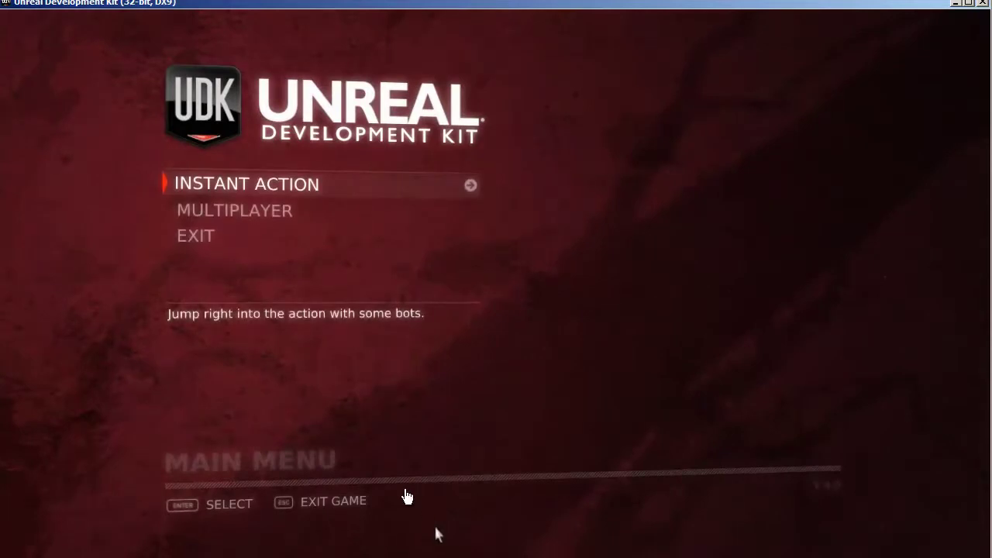
Step: Enable the PhysX Weapons mutator for an Instant Action match and return to the match setup
{"action": "left_click", "coordinate": [265, 186]}
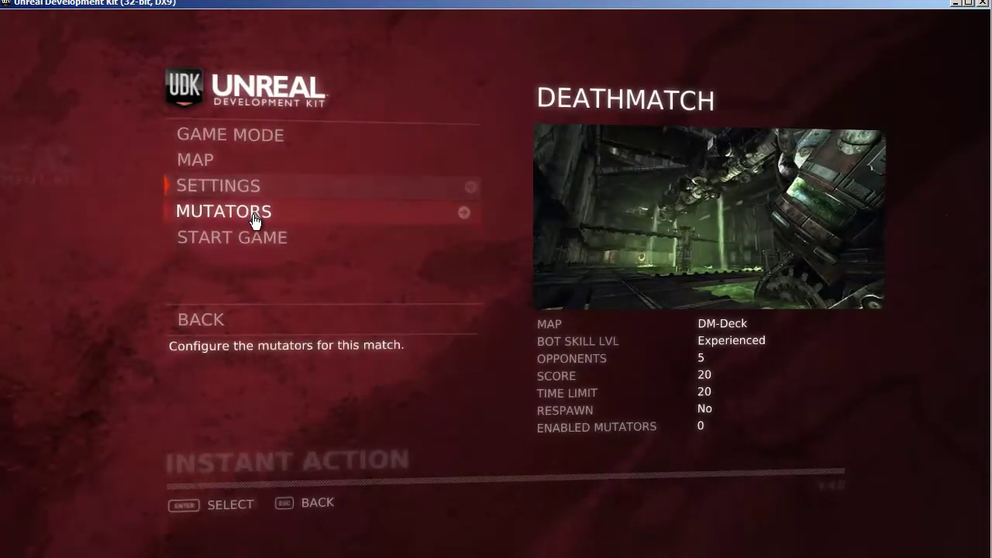
{"action": "left_click", "coordinate": [253, 222]}
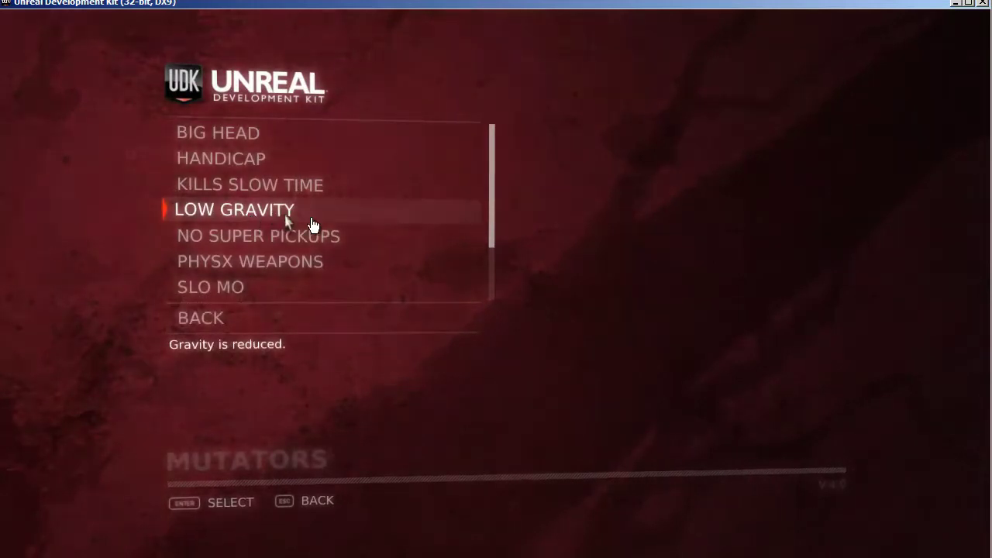
{"action": "left_click", "coordinate": [252, 264]}
{"action": "left_click", "coordinate": [201, 320]}
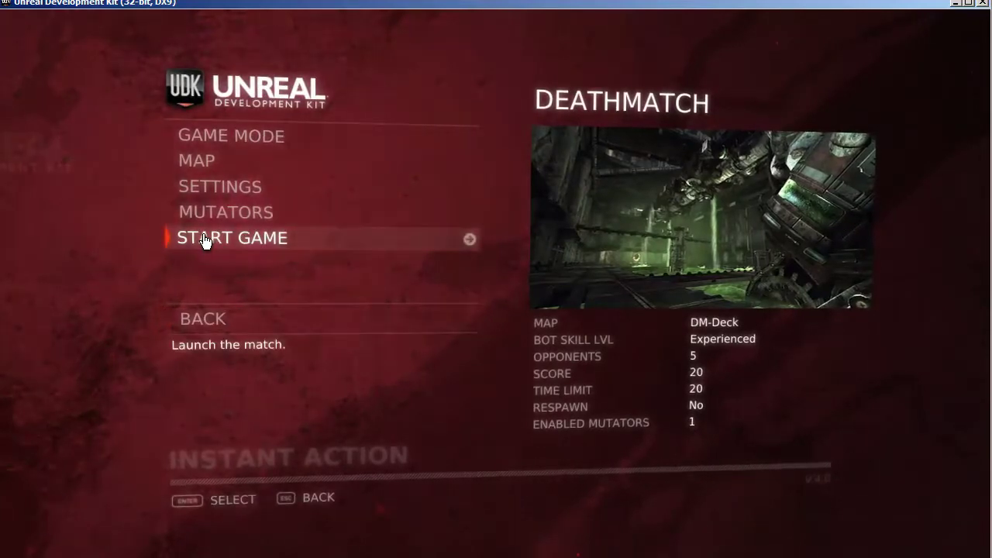
Step: Start the Deathmatch game on DM-Deck and fire several shots to test the weapon's PhysX particles
{"action": "left_click", "coordinate": [204, 239]}
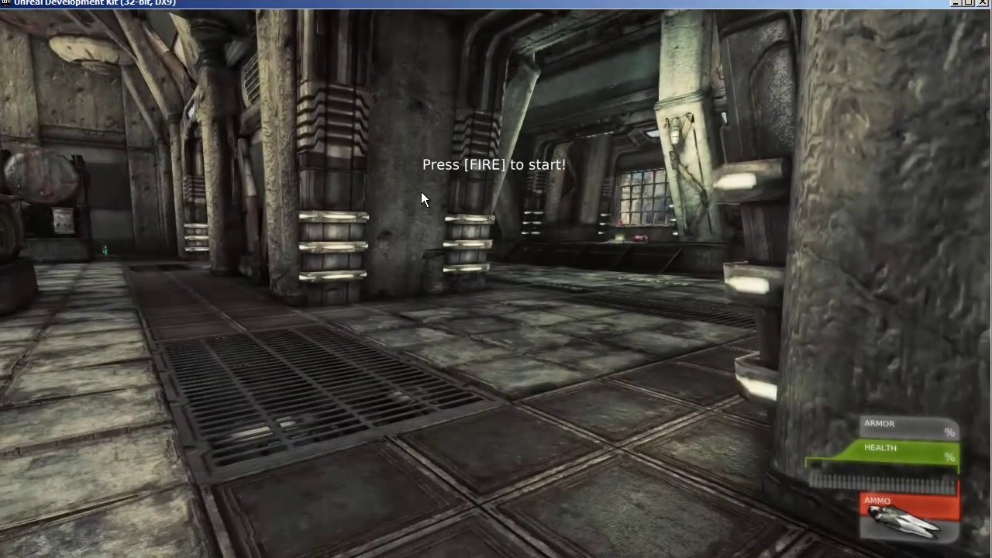
{"action": "left_click", "coordinate": [421, 191]}
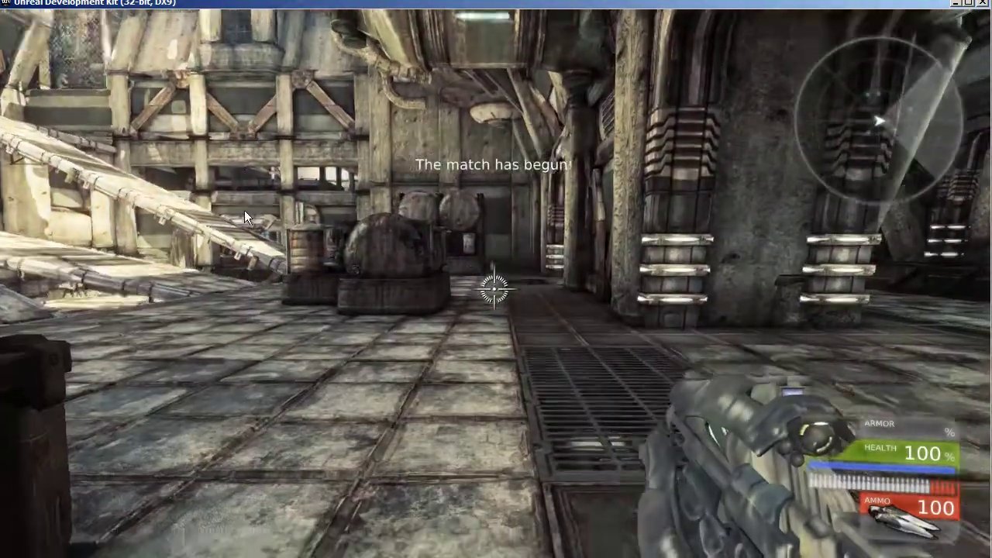
{"action": "left_click", "coordinate": [168, 227]}
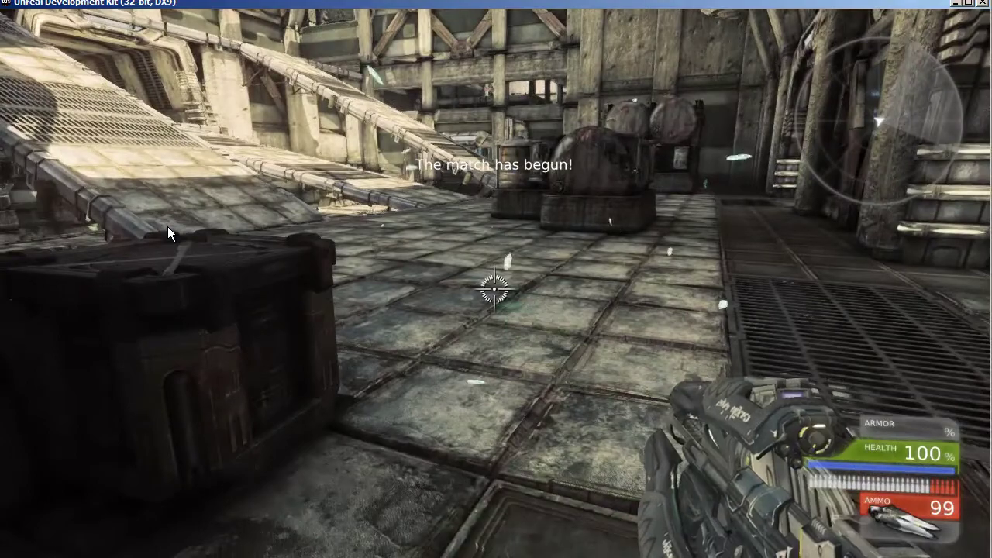
{"action": "left_click", "coordinate": [196, 247]}
{"action": "left_click", "coordinate": [202, 223]}
{"action": "left_click", "coordinate": [58, 200]}
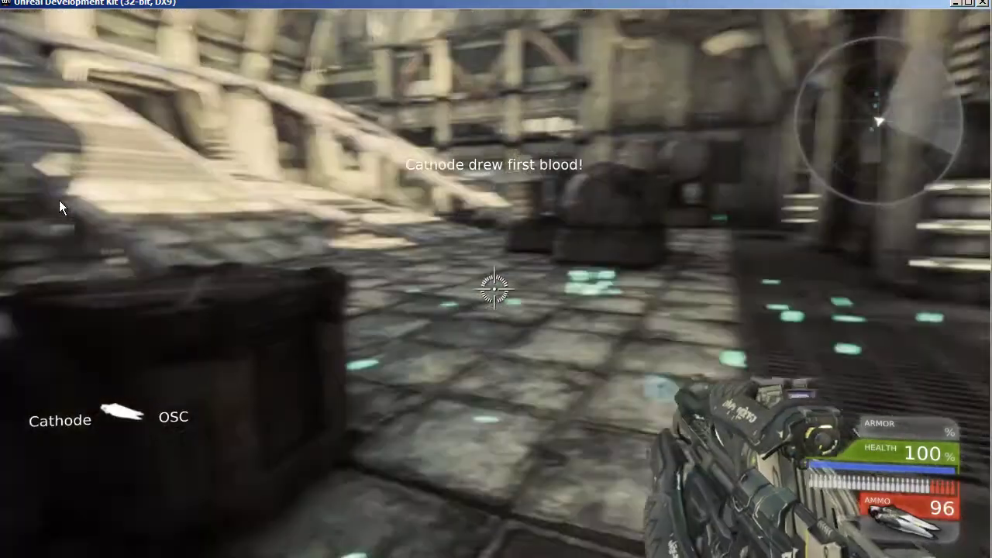
{"action": "left_click", "coordinate": [49, 183]}
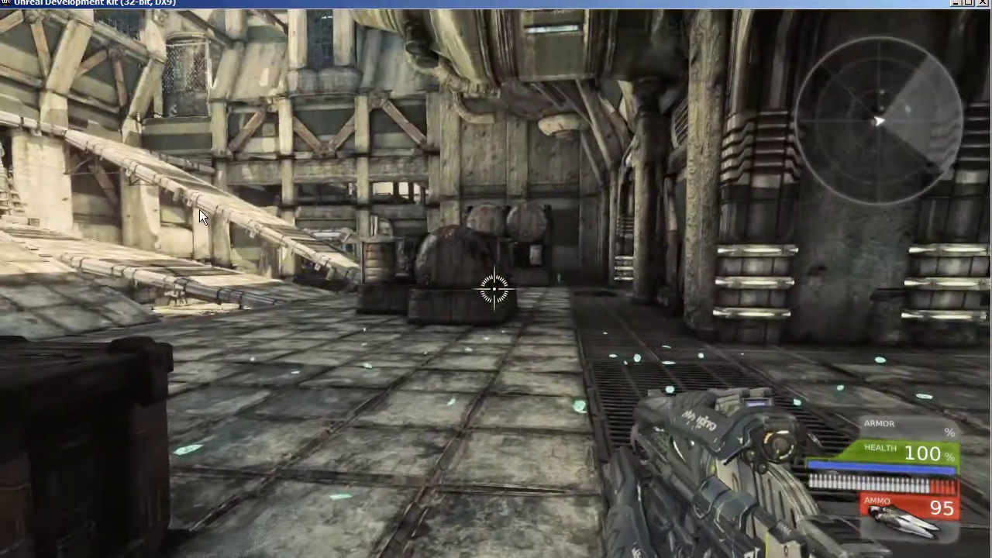
Step: Climb the grated ramp to the upper walkway and fire at the walls and sky to test the PhysX particles
{"action": "left_click", "coordinate": [199, 209]}
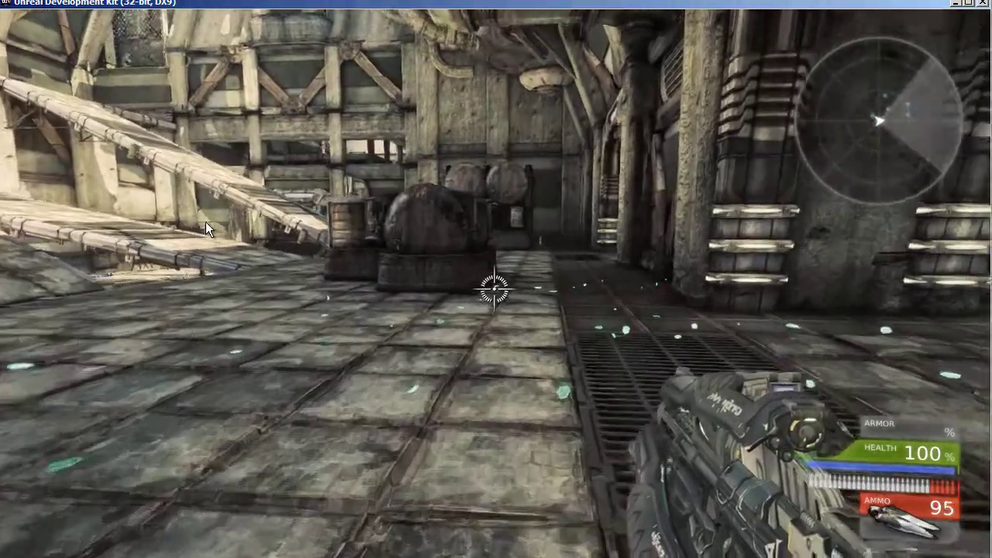
{"action": "key", "text": "w"}
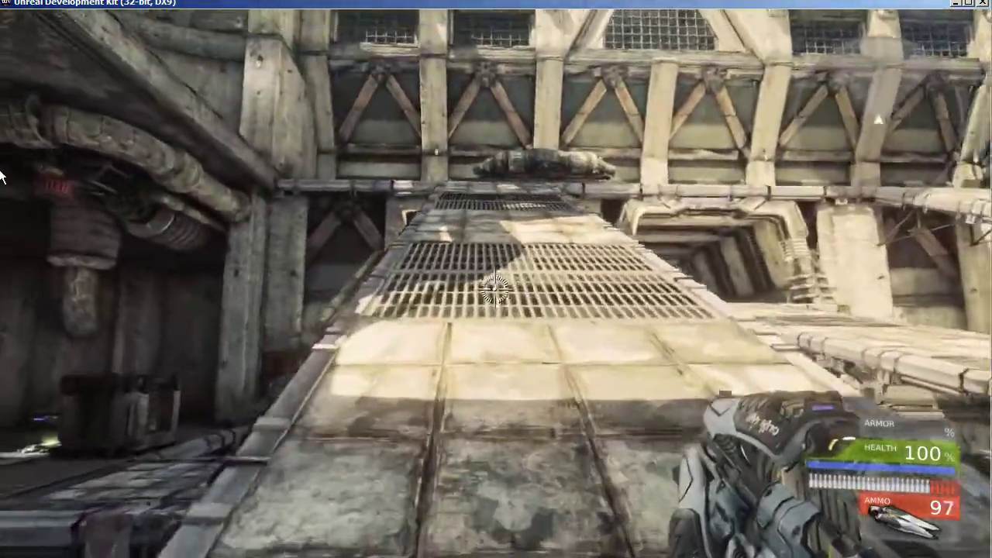
{"action": "key", "text": "w"}
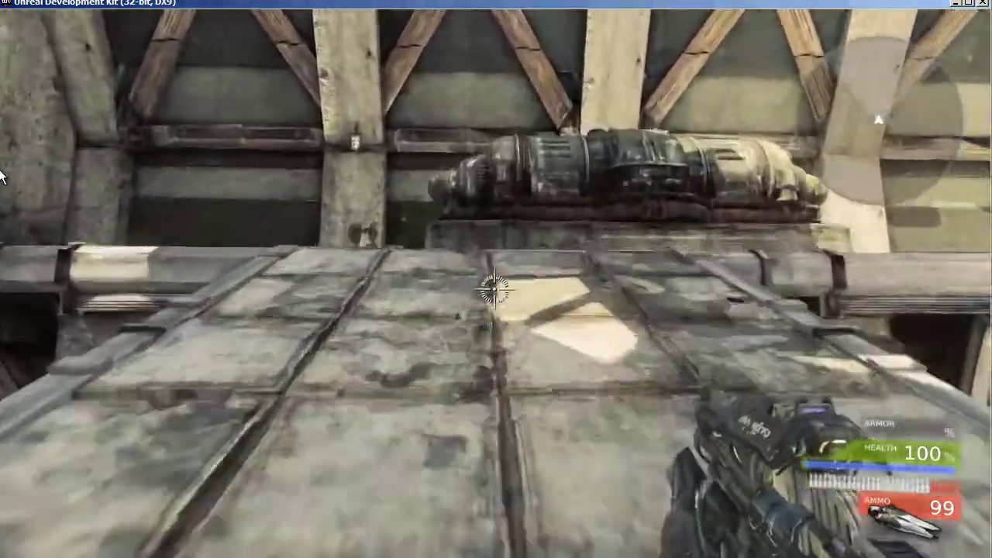
{"action": "key", "text": "w"}
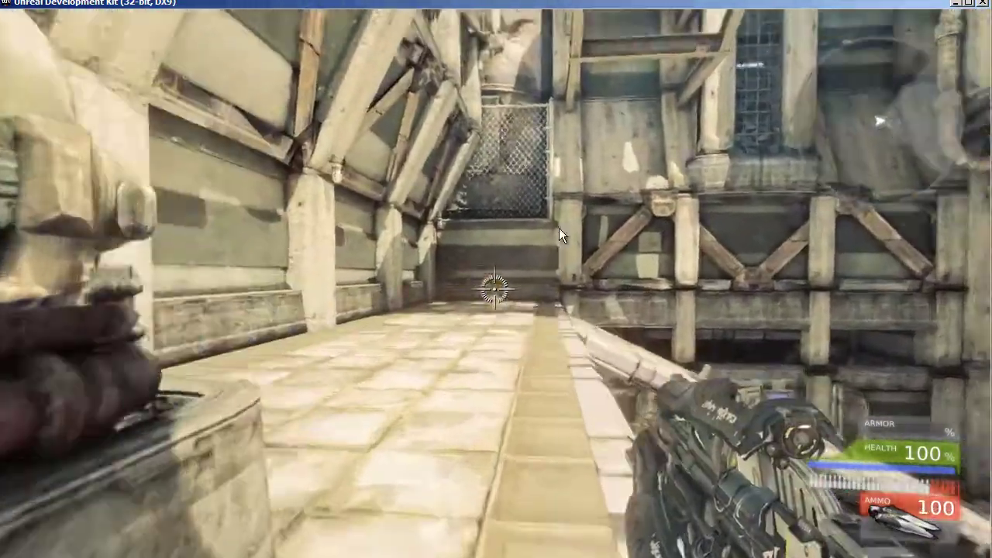
{"action": "key", "text": "w"}
{"action": "left_click", "coordinate": [392, 198]}
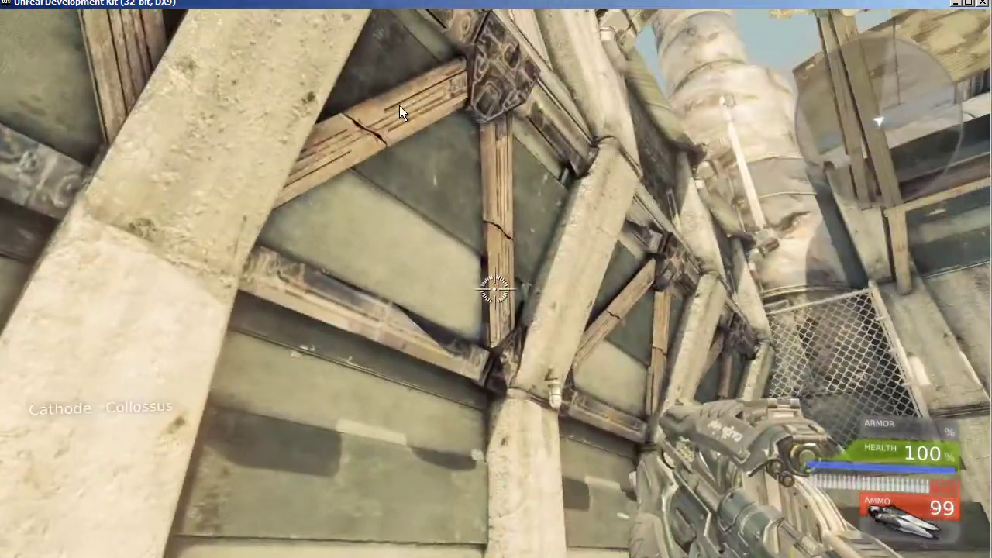
{"action": "left_click", "coordinate": [399, 105]}
{"action": "left_click", "coordinate": [450, 86]}
{"action": "left_click", "coordinate": [625, 48]}
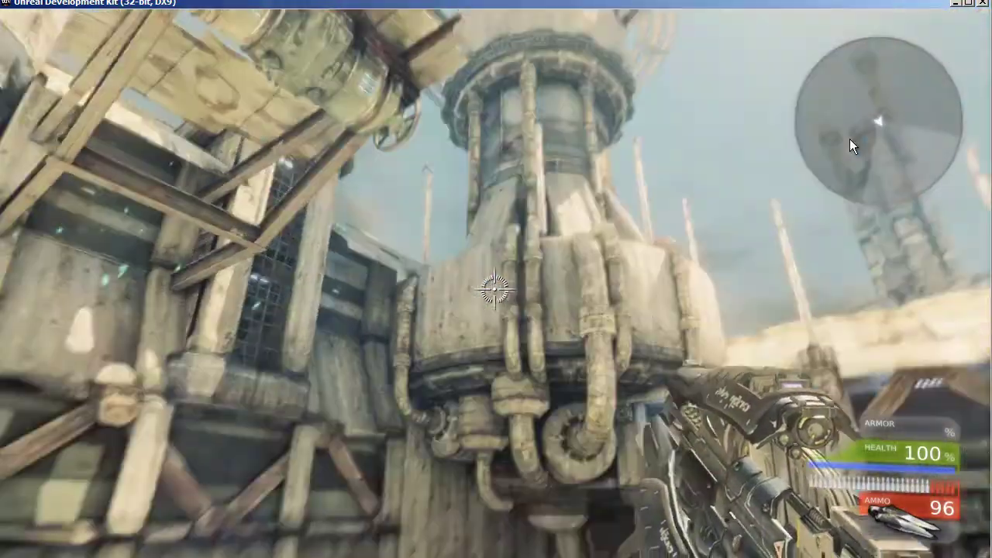
{"action": "left_click", "coordinate": [854, 141]}
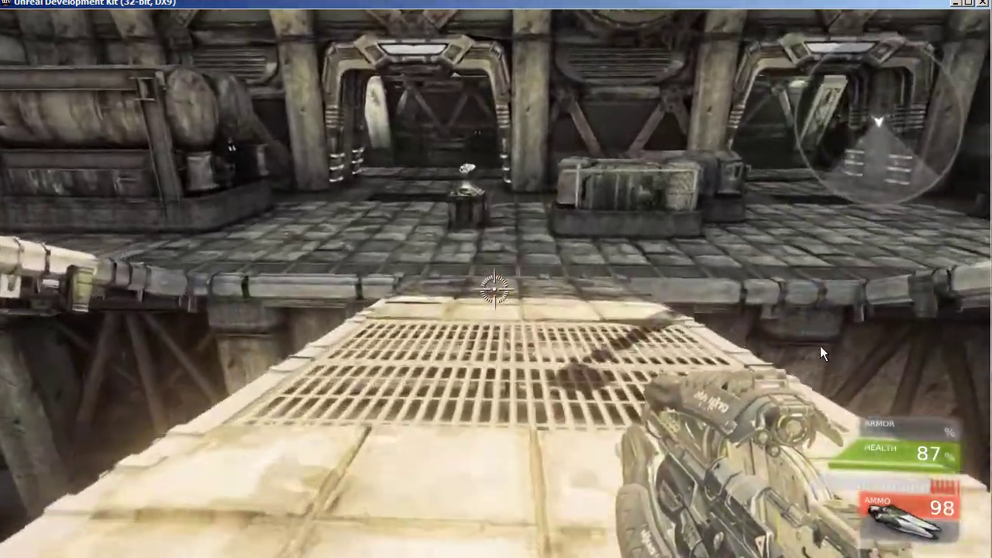
Step: Cross the bridge into the building, shoot the bot in the hall, and fire along the floor to test the impact particles
{"action": "key", "text": "w"}
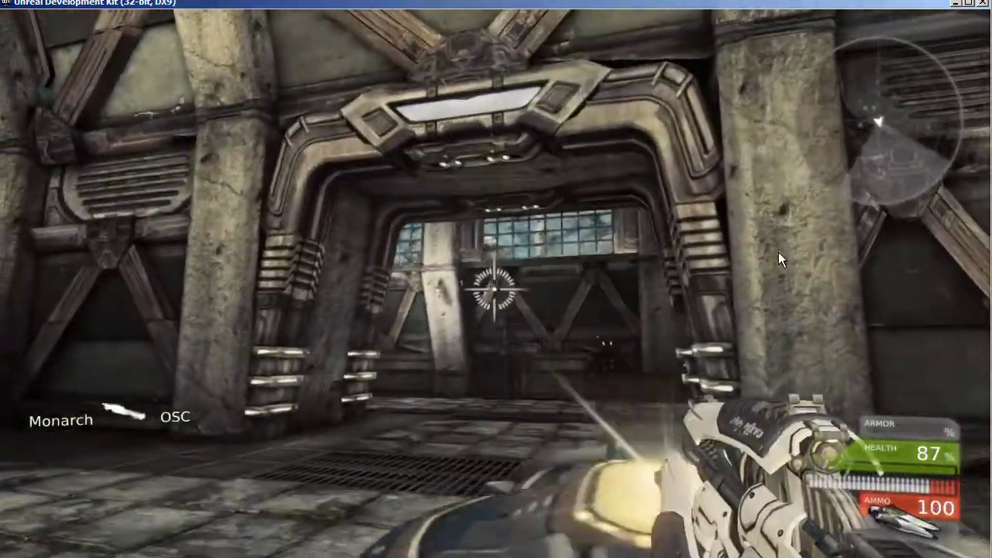
{"action": "left_click", "coordinate": [733, 252]}
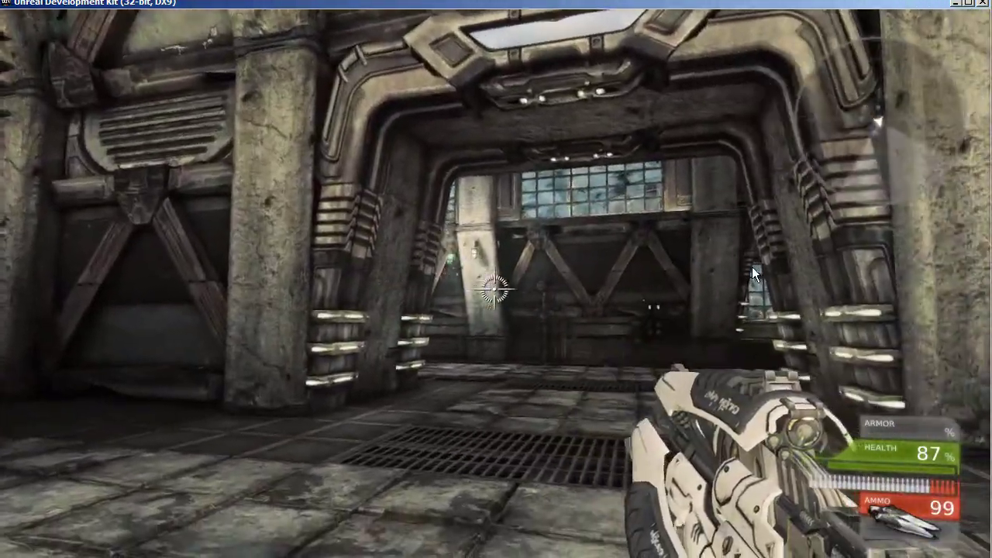
{"action": "key", "text": "w"}
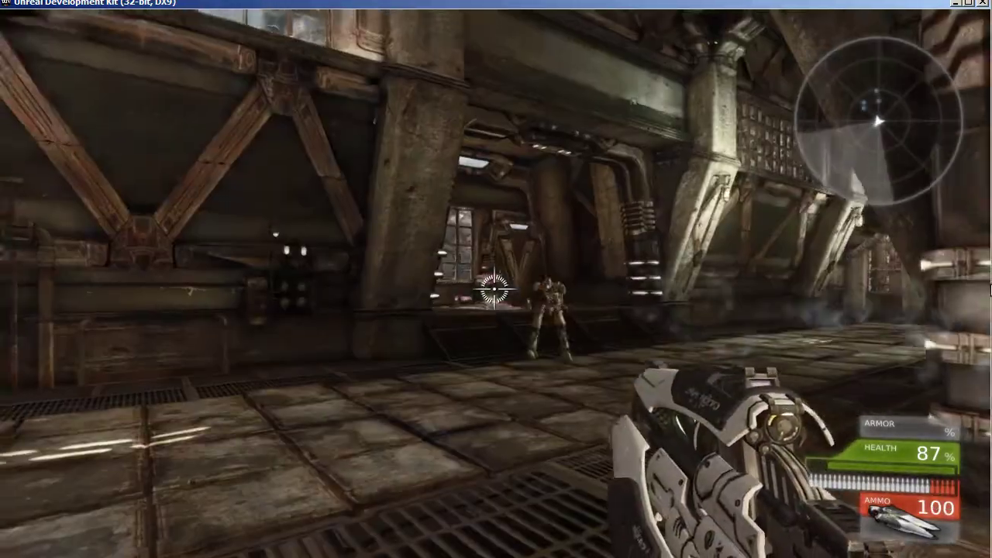
{"action": "left_click", "coordinate": [990, 294]}
{"action": "left_click", "coordinate": [990, 299]}
{"action": "left_click", "coordinate": [988, 301]}
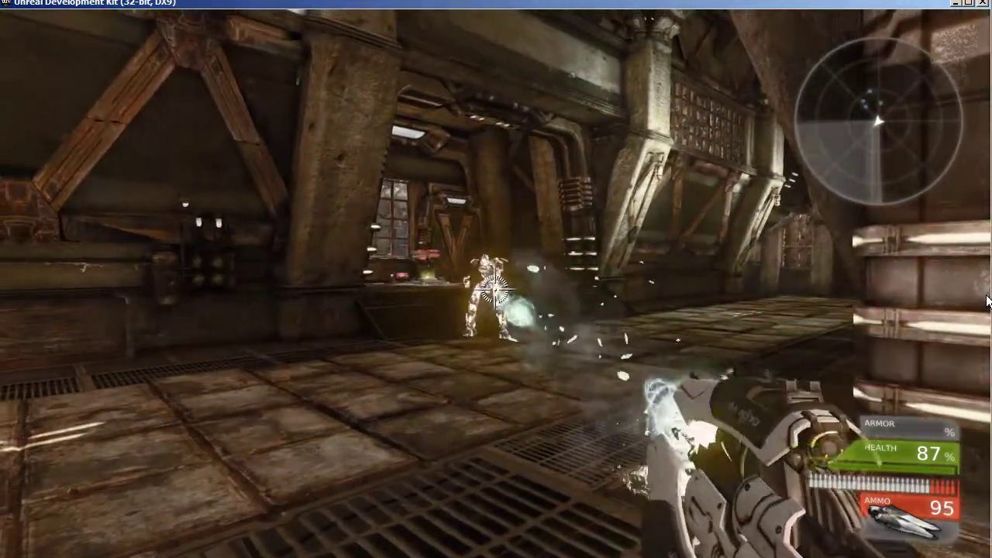
{"action": "left_click", "coordinate": [990, 301]}
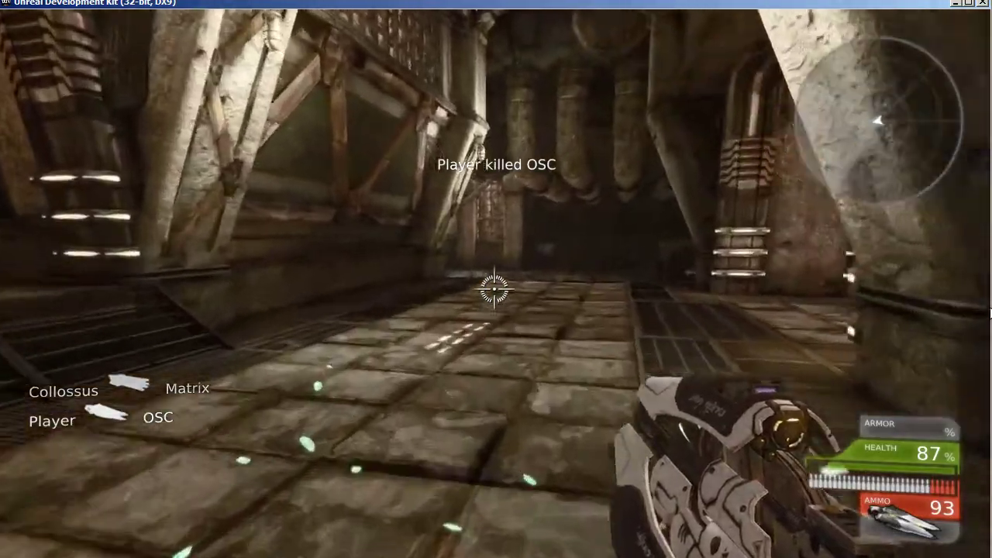
{"action": "key", "text": "w"}
{"action": "left_click", "coordinate": [977, 311]}
{"action": "left_click", "coordinate": [967, 312]}
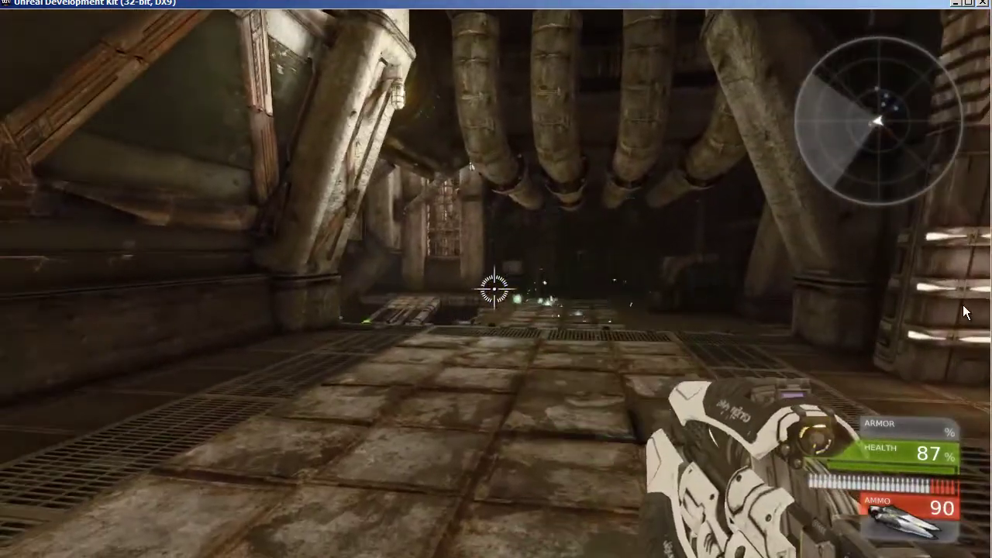
Step: Advance to the green pool and fire repeatedly at the bot on the narrow ramp, continuing around the surrounding floor
{"action": "key", "text": "w"}
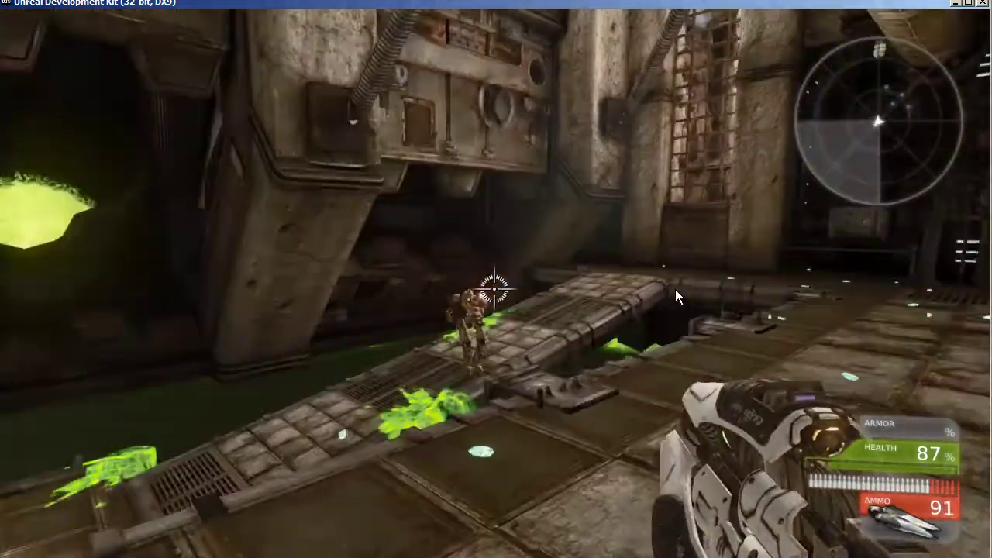
{"action": "left_click", "coordinate": [672, 301]}
{"action": "left_click", "coordinate": [672, 301]}
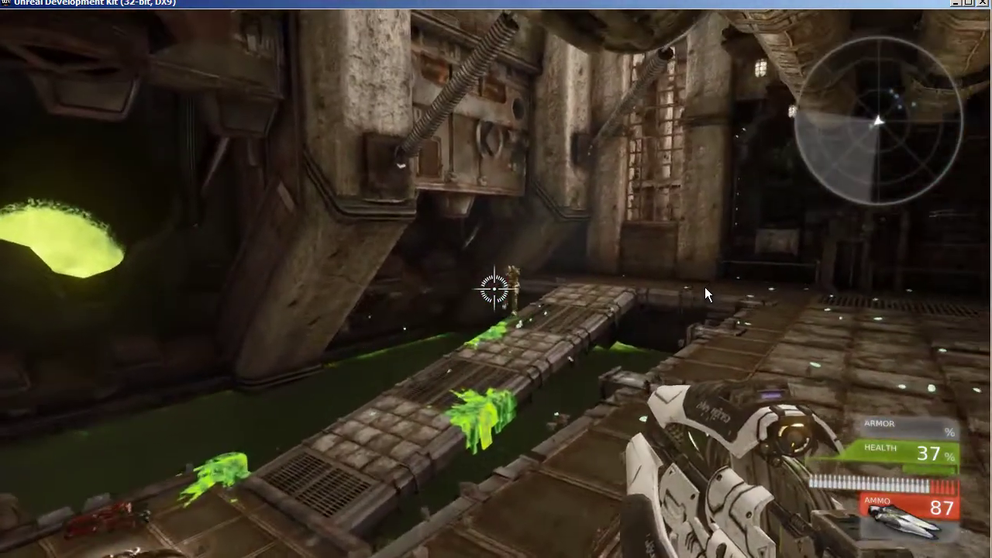
{"action": "left_click", "coordinate": [727, 277]}
{"action": "left_click", "coordinate": [715, 281]}
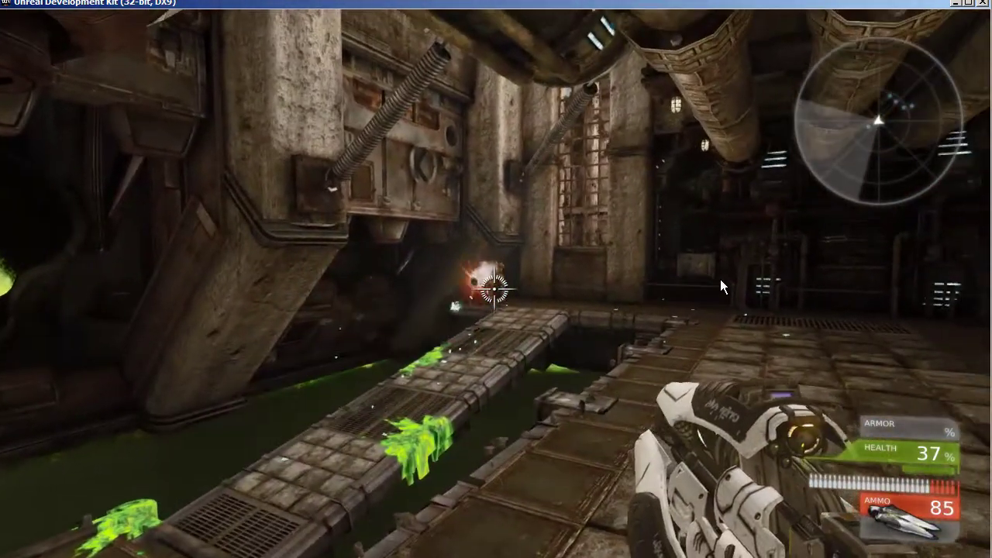
{"action": "left_click", "coordinate": [720, 279]}
{"action": "left_click", "coordinate": [724, 275]}
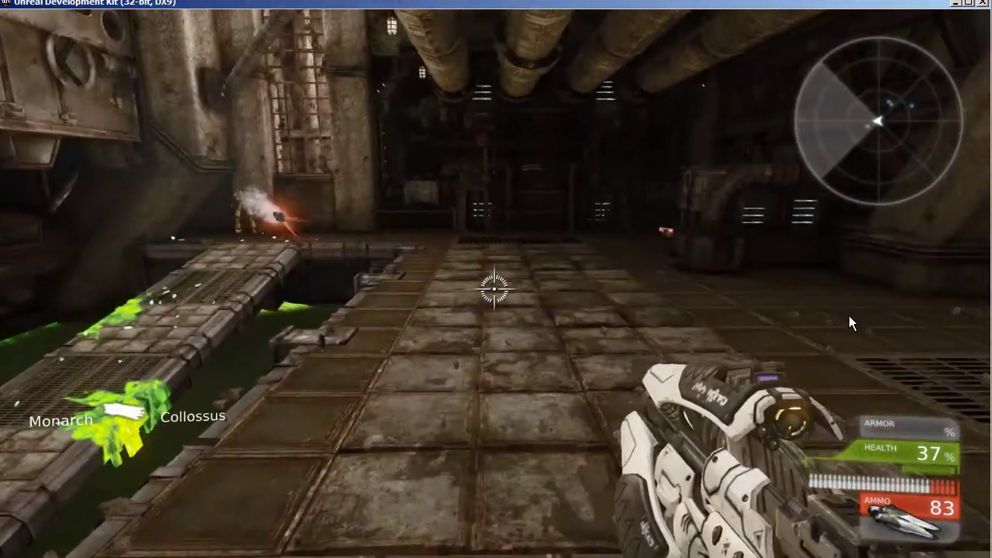
{"action": "key", "text": "w"}
{"action": "key", "text": "w"}
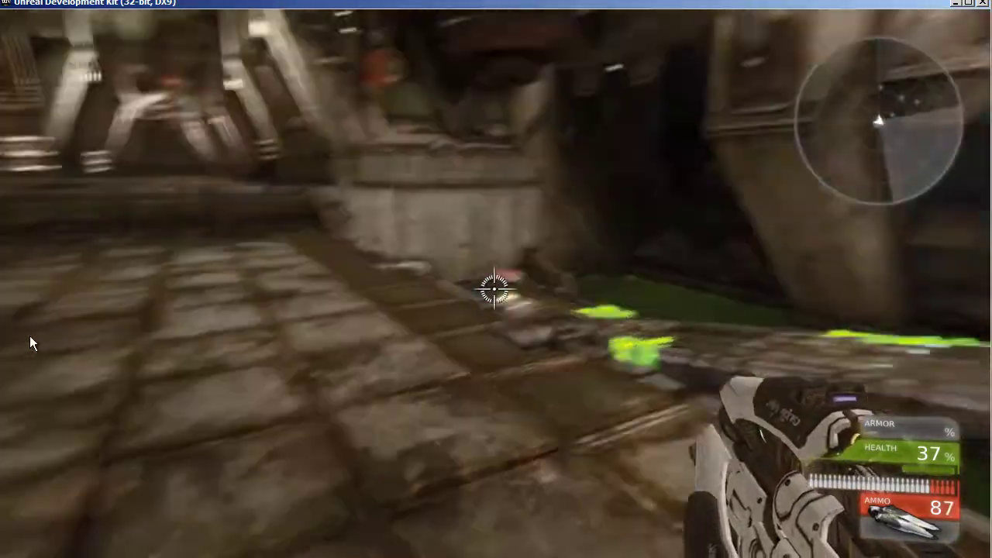
{"action": "key", "text": "w"}
{"action": "key", "text": "w"}
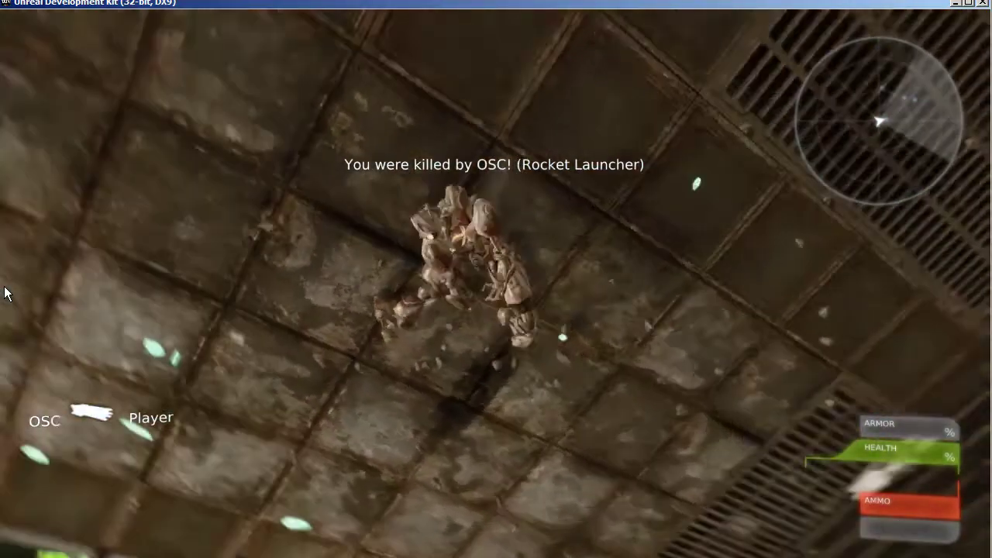
Step: Leave the match for the main menu and exit the game
{"action": "key", "text": "Escape"}
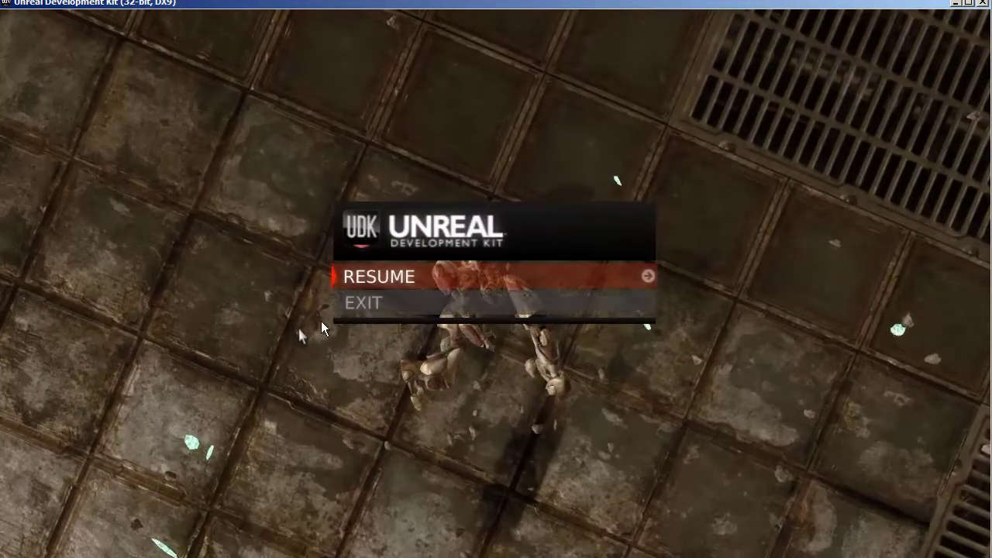
{"action": "left_click", "coordinate": [370, 305]}
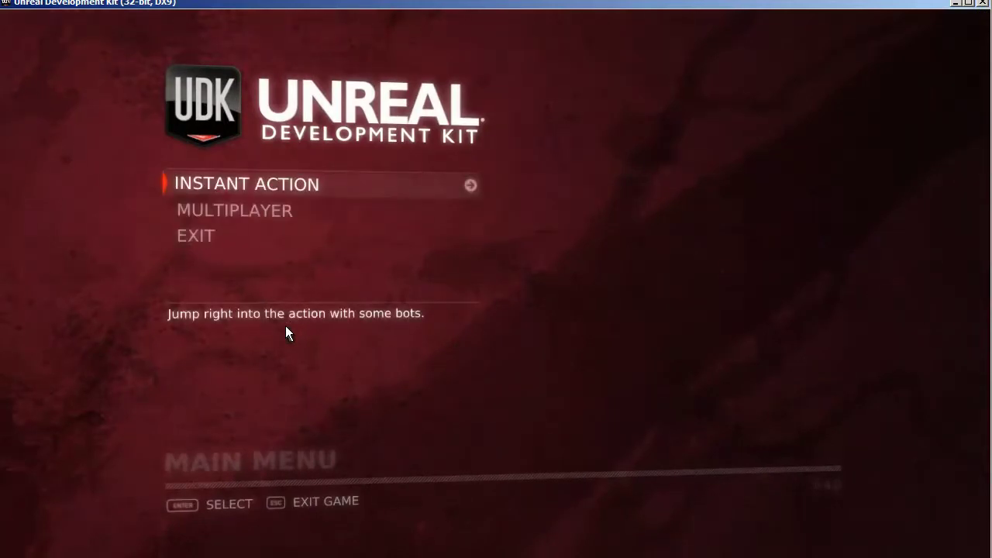
{"action": "left_click", "coordinate": [219, 241]}
{"action": "left_click", "coordinate": [310, 365]}
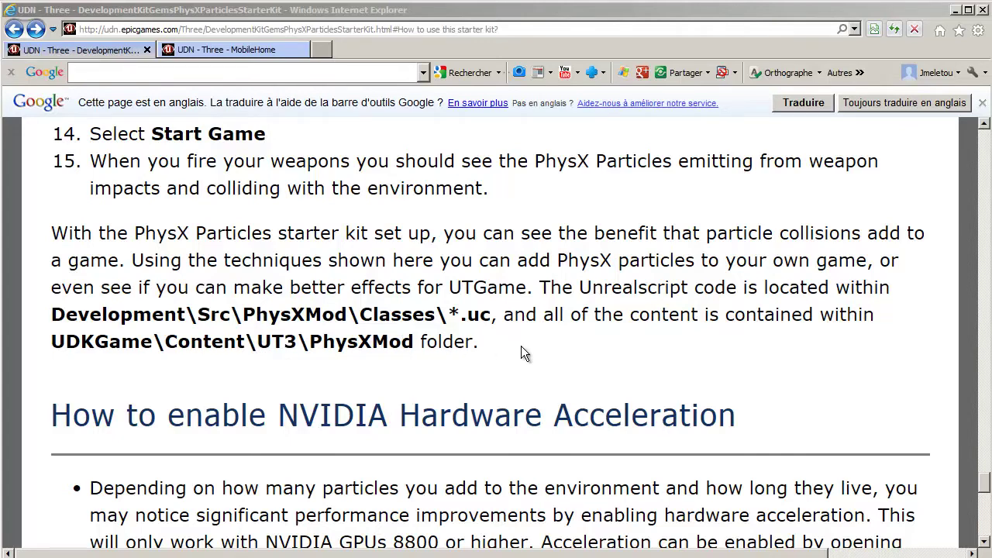
Step: Consult the NVIDIA Hardware Acceleration instructions on the UDN page, and open BaseEngine from UDK-2012-10\Engine\Config in Notepad (Bloc-notes)
{"action": "scroll", "coordinate": [801, 417], "scroll_direction": "down", "scroll_amount": 3}
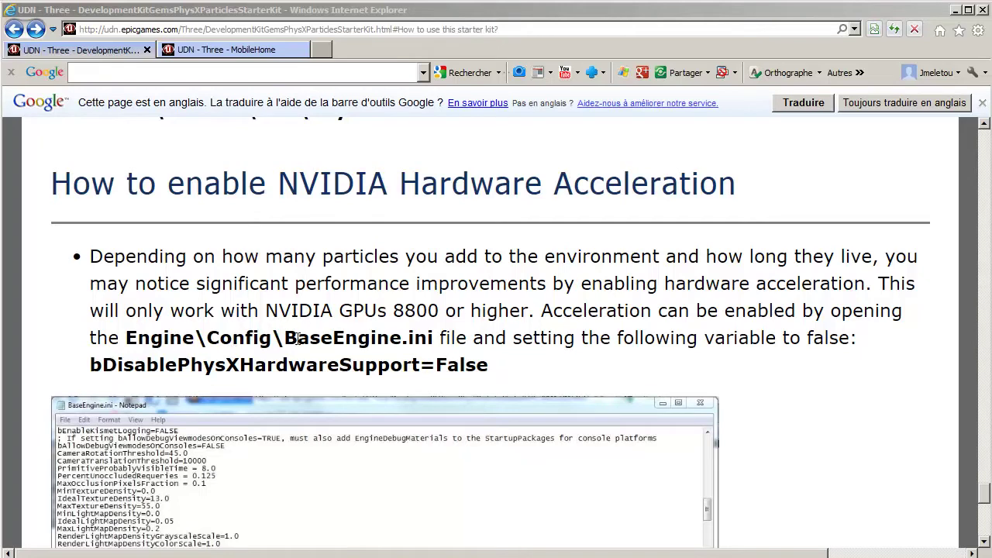
{"action": "scroll", "coordinate": [986, 500], "scroll_direction": "down", "scroll_amount": 1}
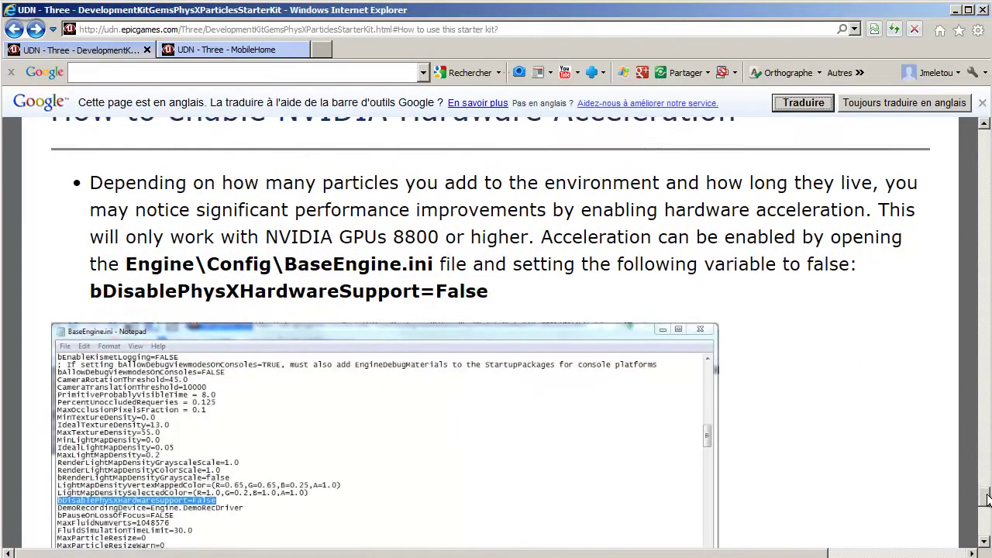
{"action": "scroll", "coordinate": [986, 500], "scroll_direction": "down", "scroll_amount": 2}
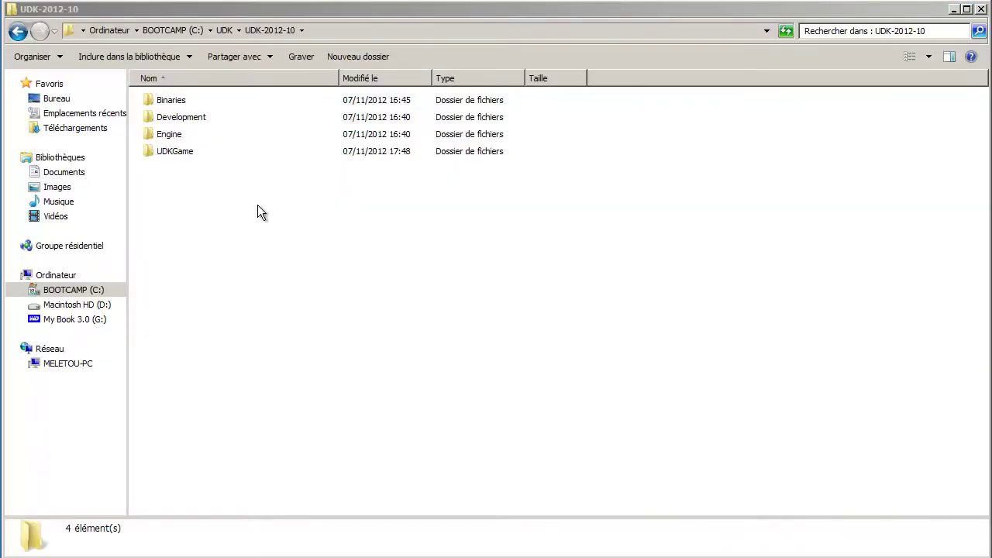
{"action": "double_click", "coordinate": [155, 140]}
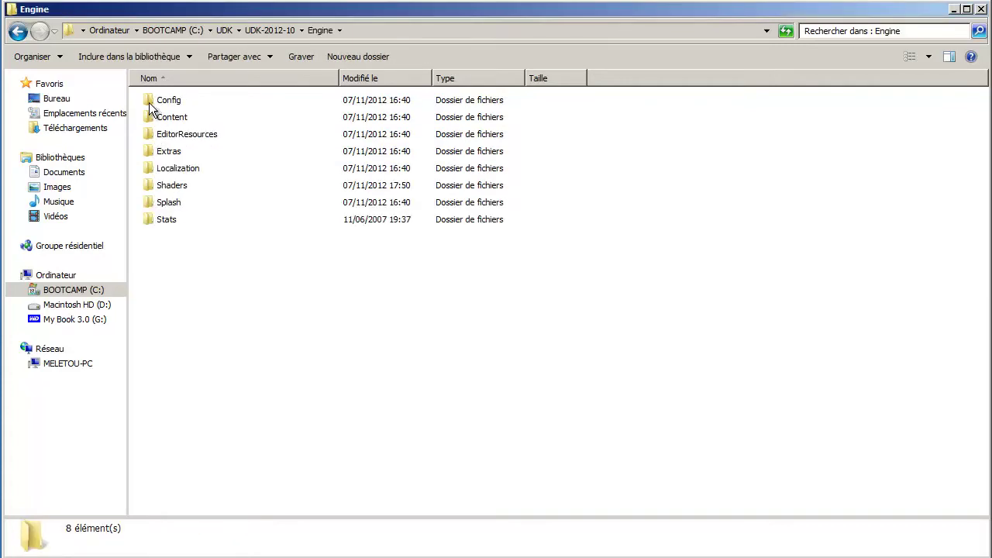
{"action": "double_click", "coordinate": [151, 104]}
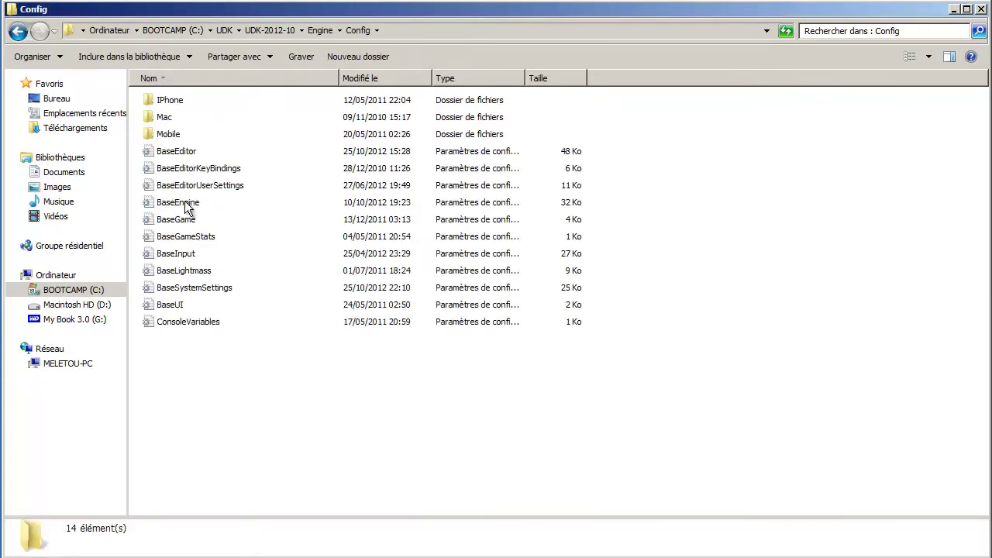
{"action": "right_click", "coordinate": [185, 205]}
{"action": "mouse_move", "coordinate": [217, 251]}
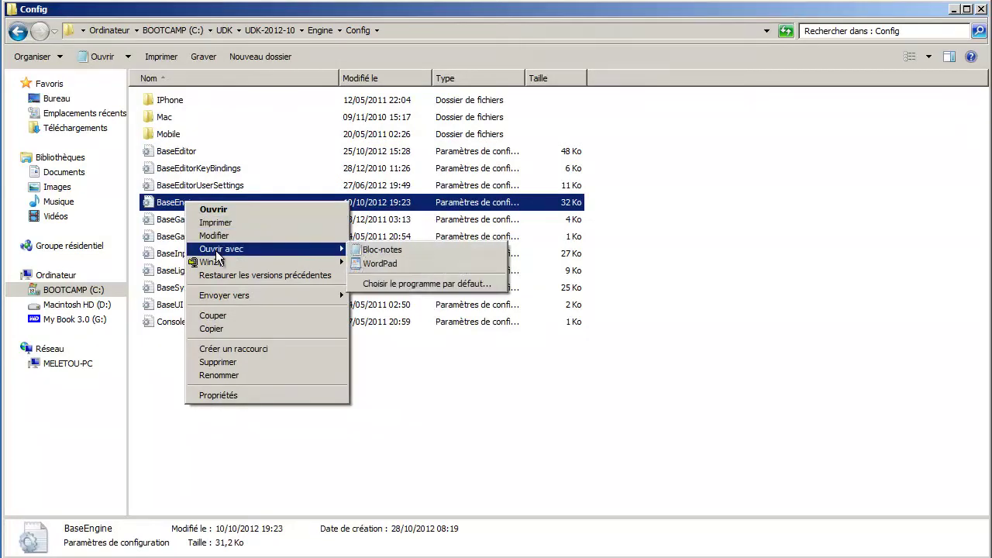
{"action": "left_click", "coordinate": [379, 249]}
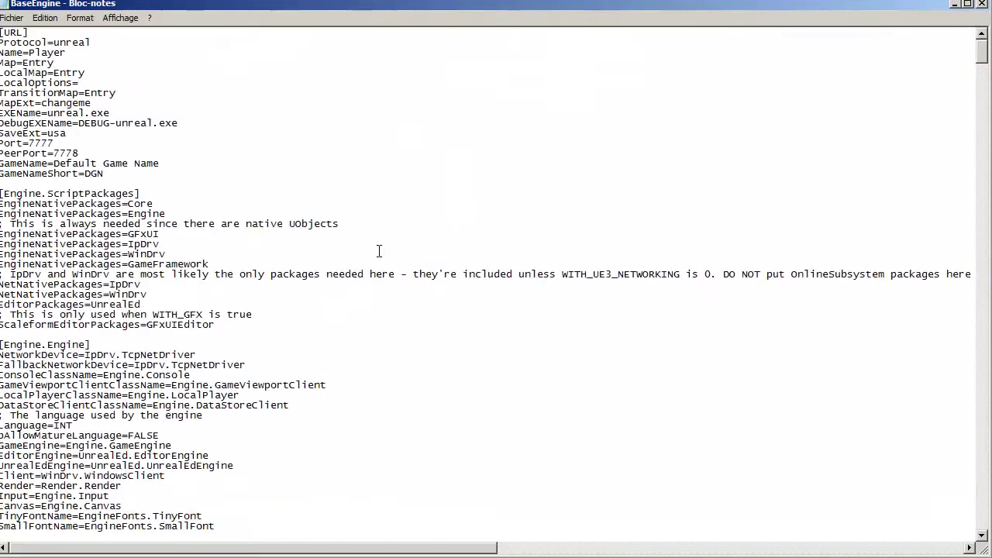
Step: Find bDisablePhysXHardwareSupport in BaseEngine and select its value
{"action": "left_click", "coordinate": [45, 17]}
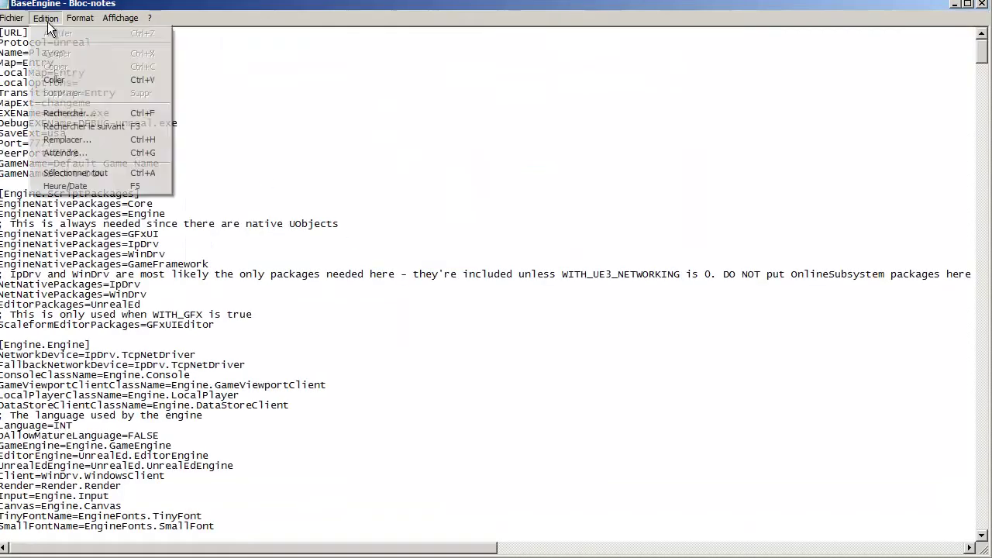
{"action": "left_click", "coordinate": [93, 115]}
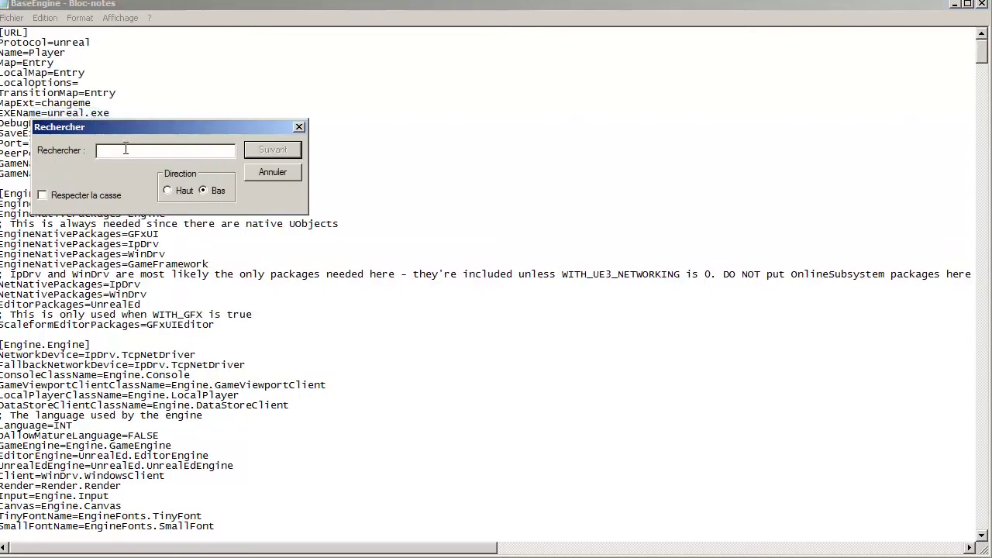
{"action": "type", "text": "bDisablePhysXHardwareSupport"}
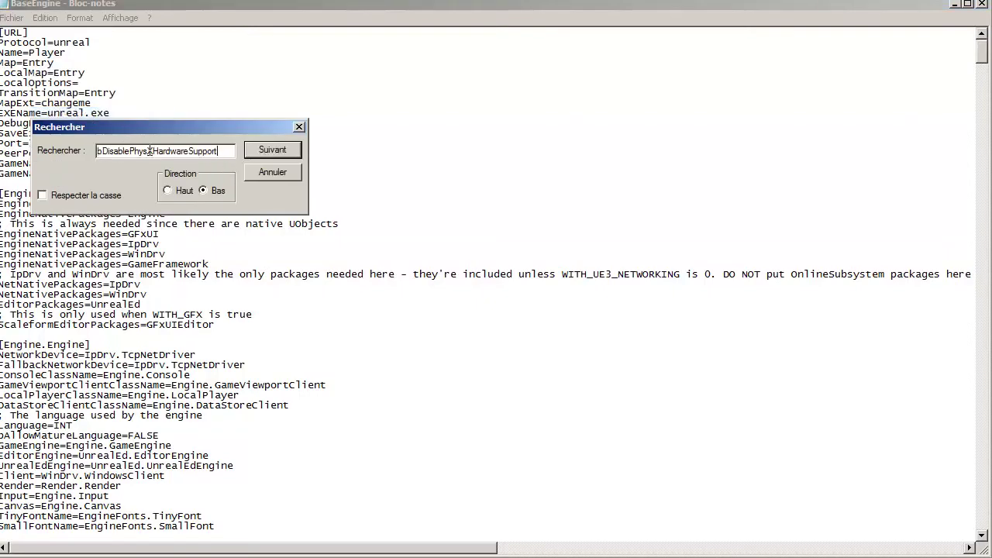
{"action": "left_click", "coordinate": [269, 151]}
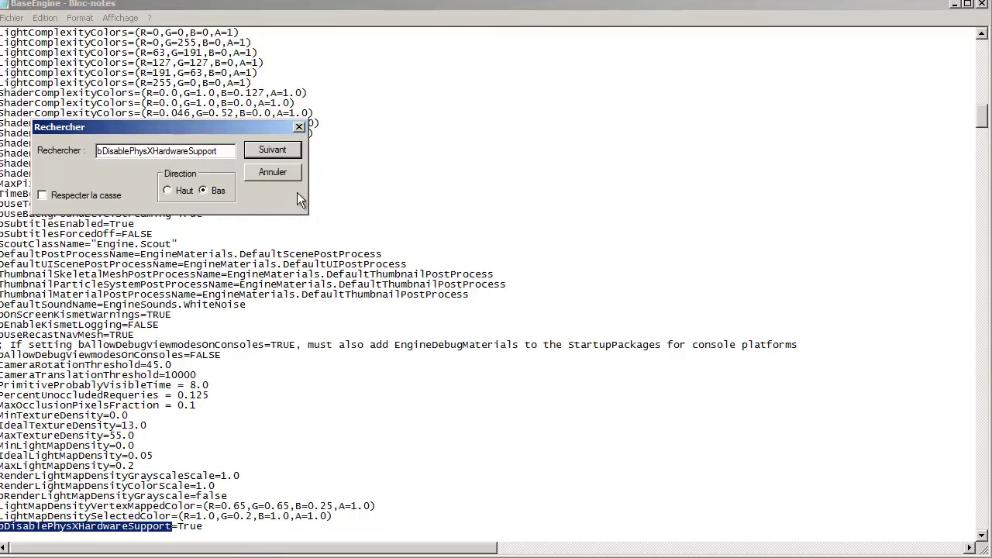
{"action": "left_click", "coordinate": [288, 171]}
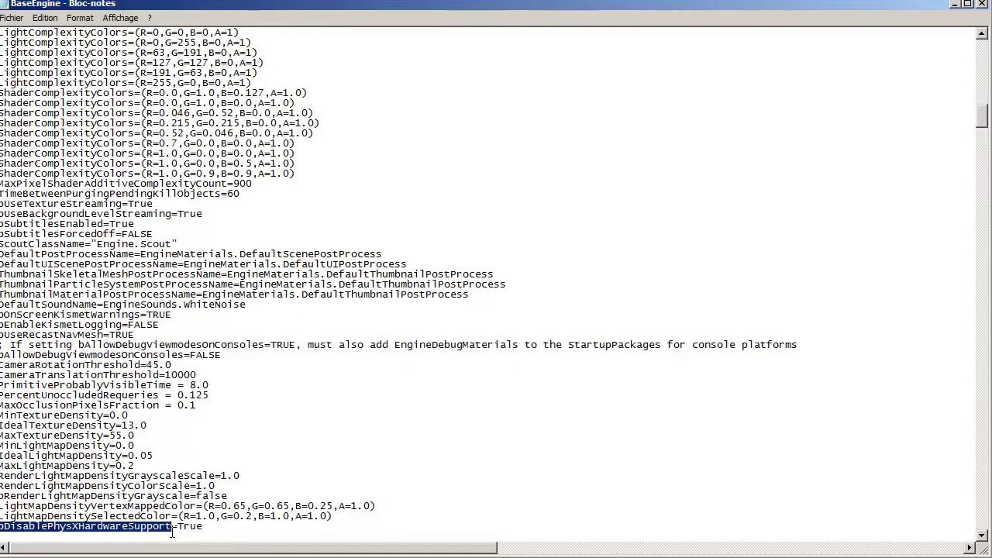
{"action": "left_click_drag", "start_coordinate": [177, 526], "coordinate": [203, 527]}
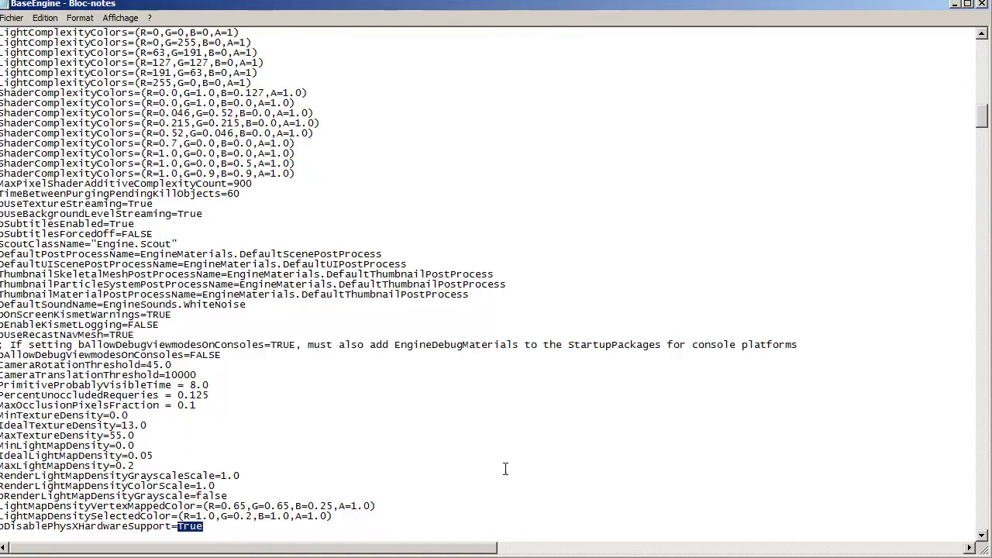